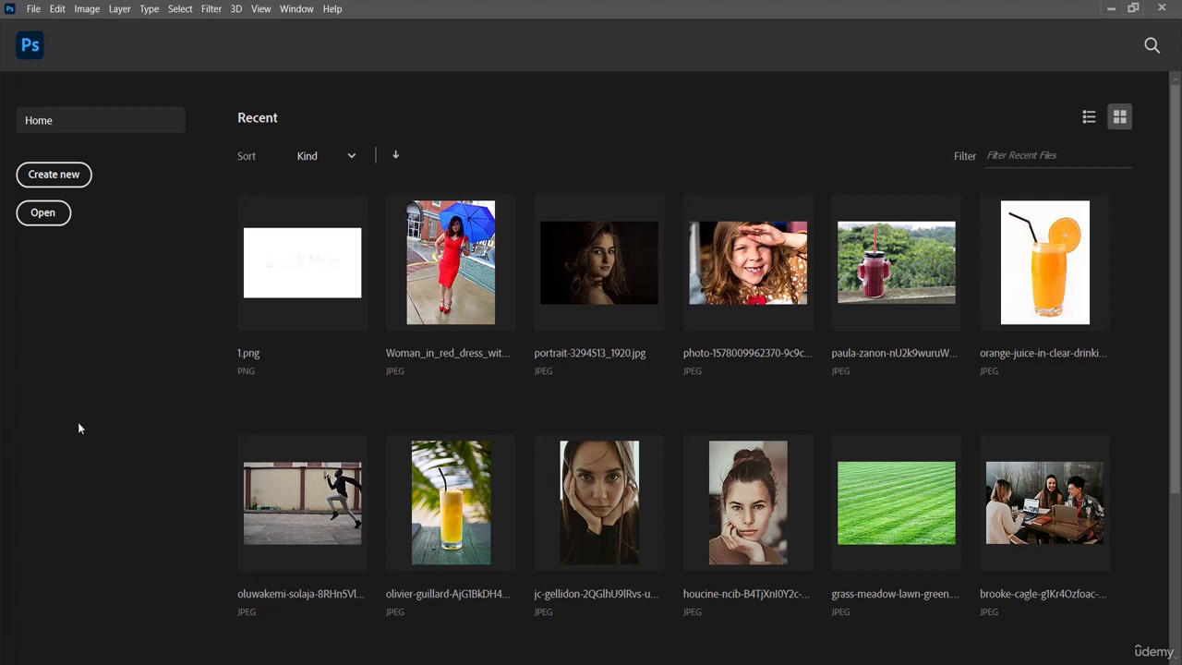
# Step: Open the photo of the red smoothie jar with the striped straw from the Exercise File folder
pyautogui.click(42, 213)
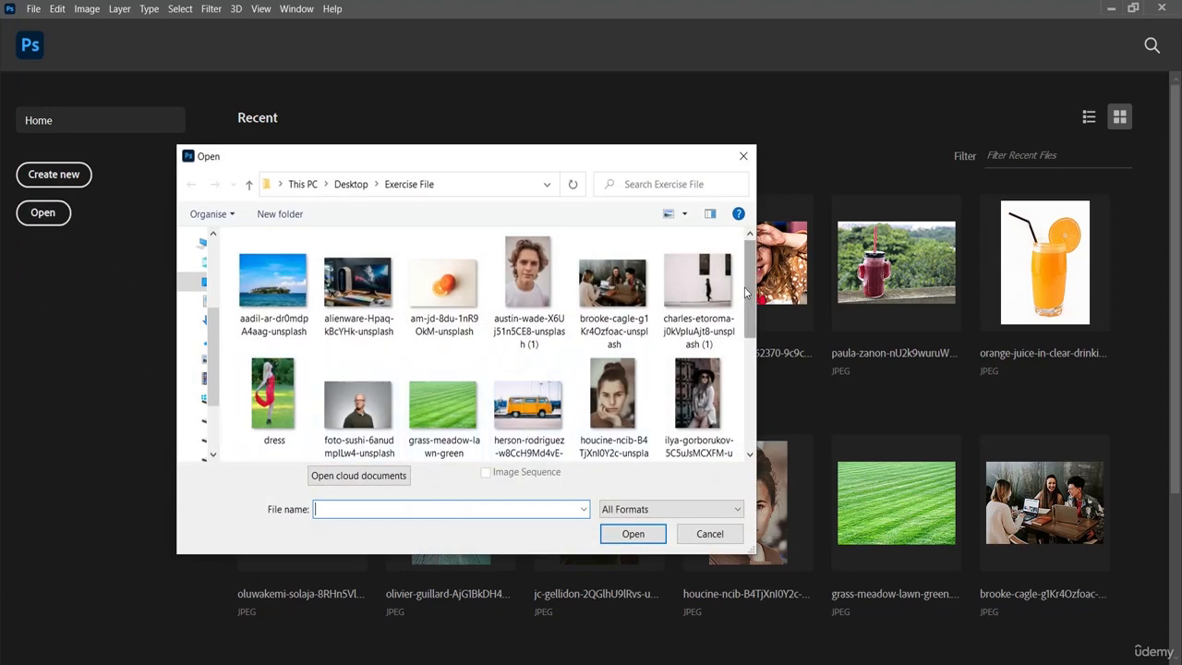
pyautogui.moveTo(750, 292); pyautogui.dragTo(763, 401)
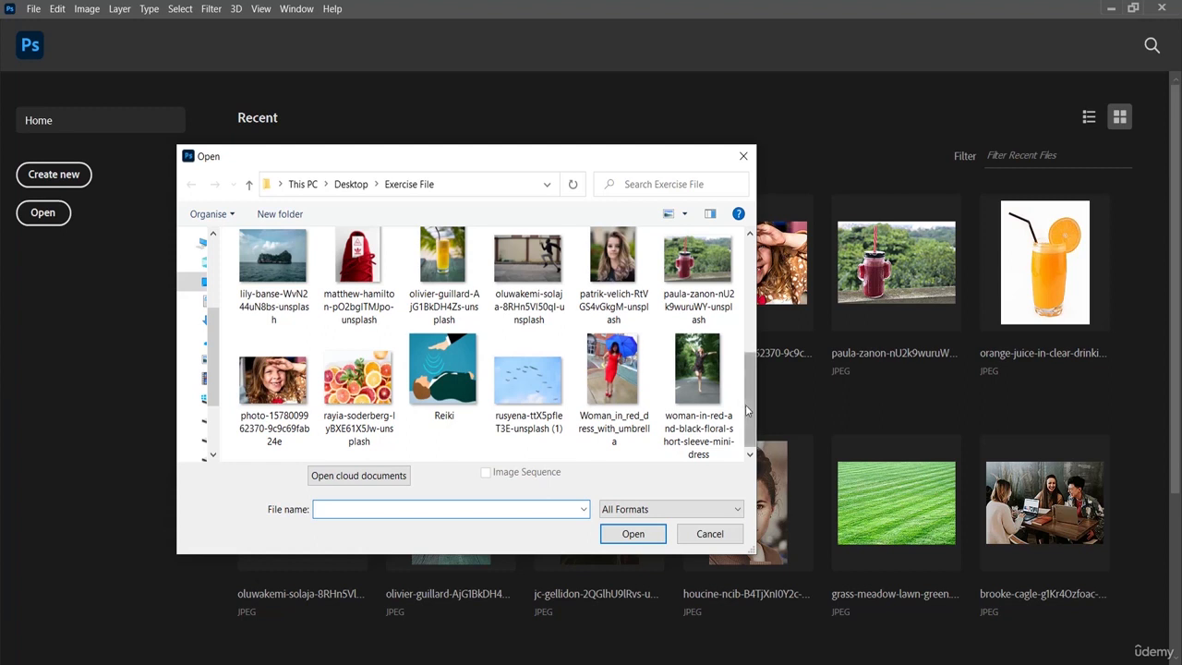
pyautogui.click(698, 268)
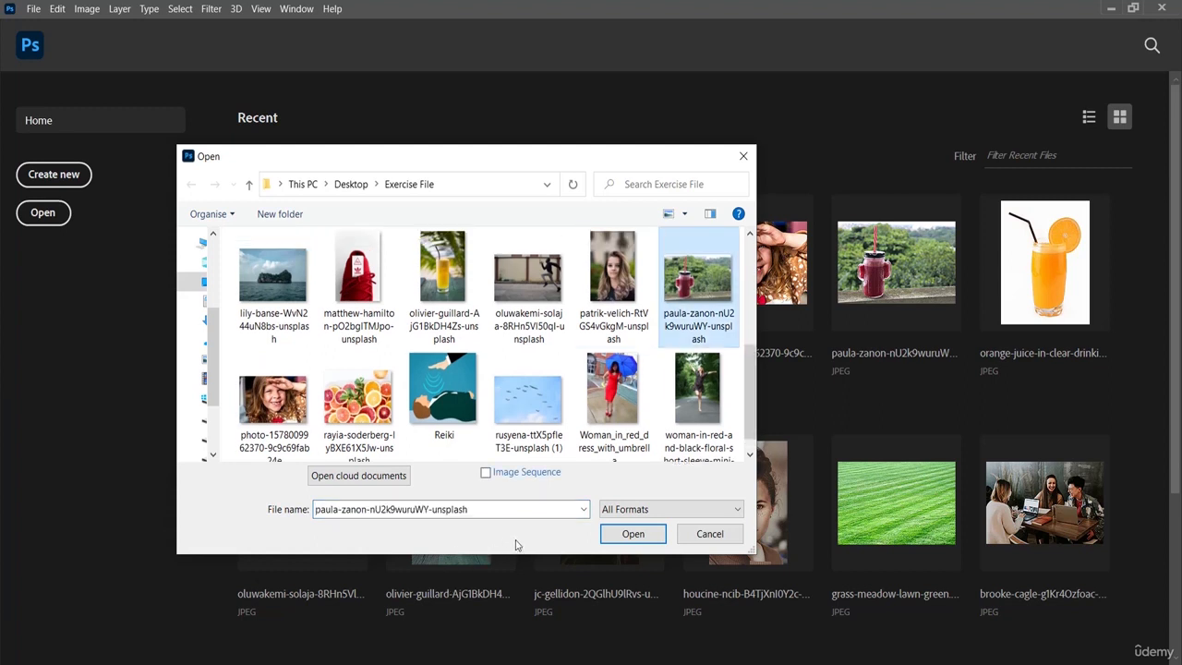
pyautogui.click(635, 537)
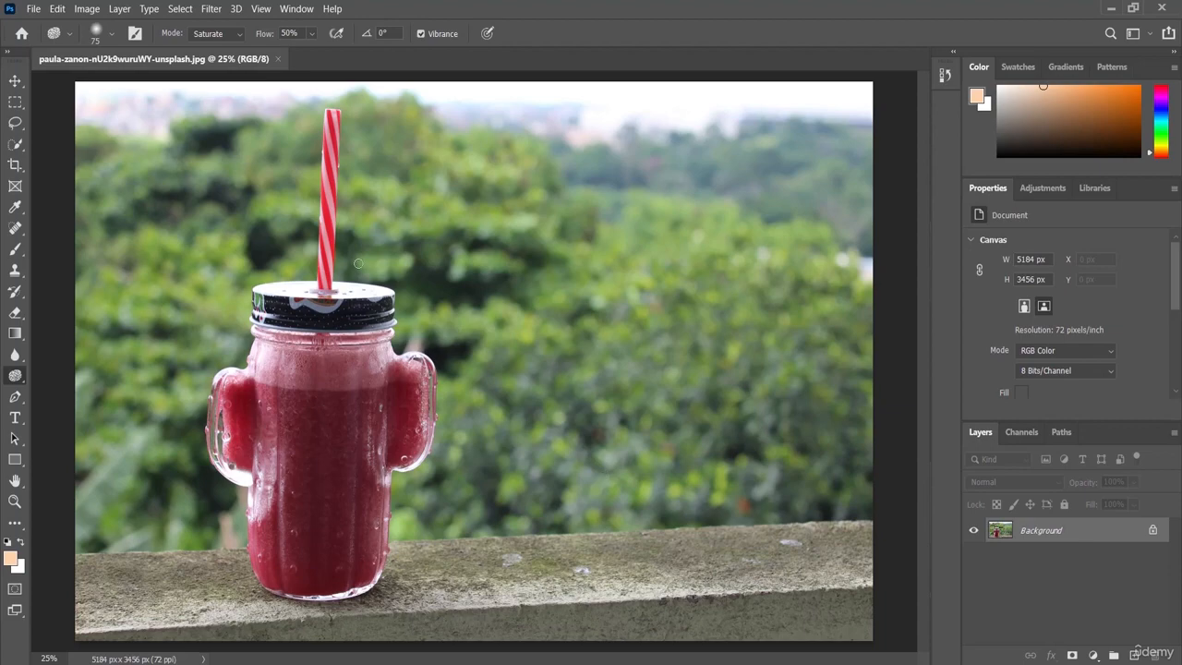
# Step: Open the photo of the tall orange juice glass with the dark straw from the Exercise File folder
pyautogui.click(33, 9)
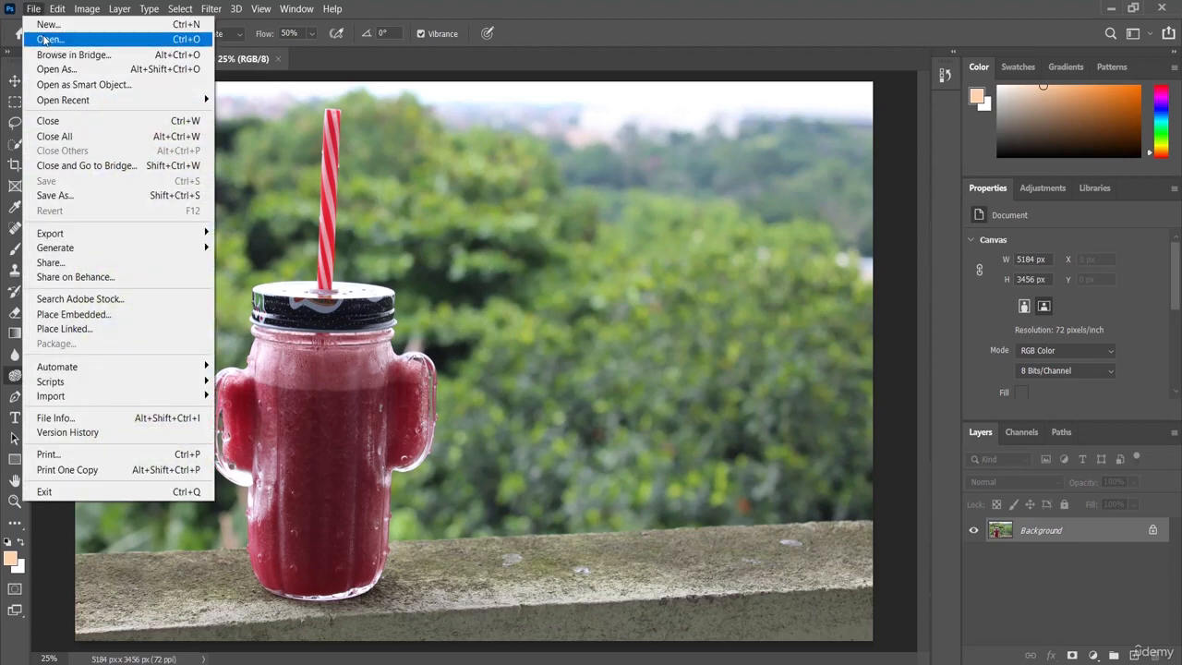
pyautogui.click(46, 39)
pyautogui.moveTo(750, 286); pyautogui.dragTo(756, 377)
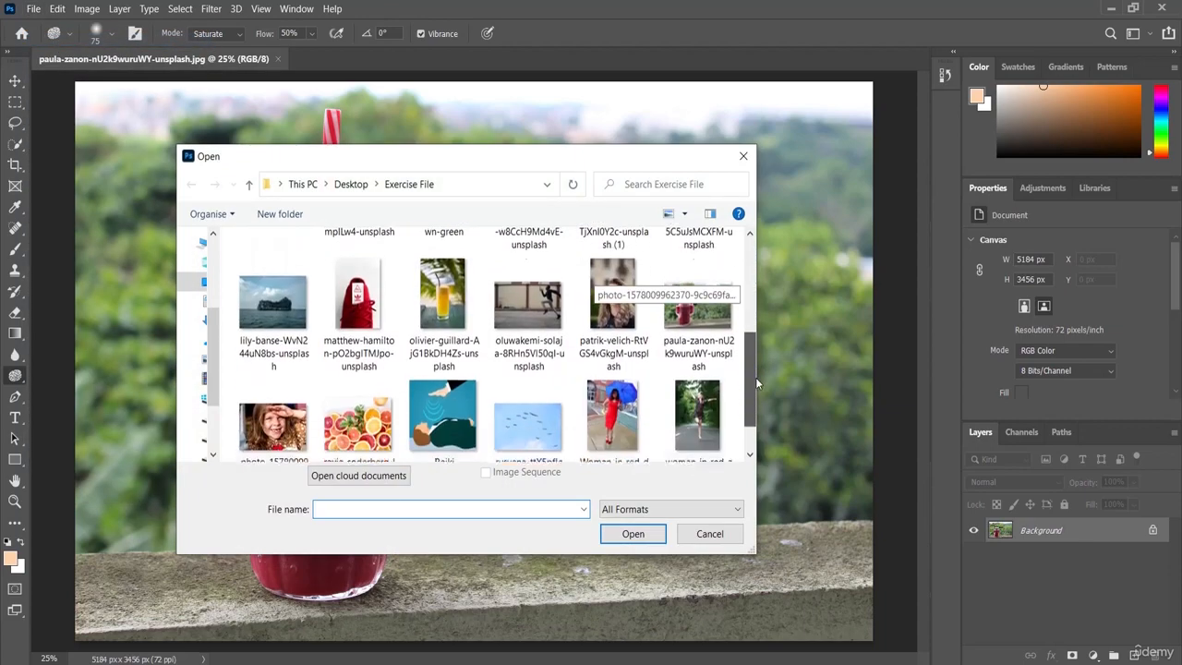
pyautogui.click(423, 344)
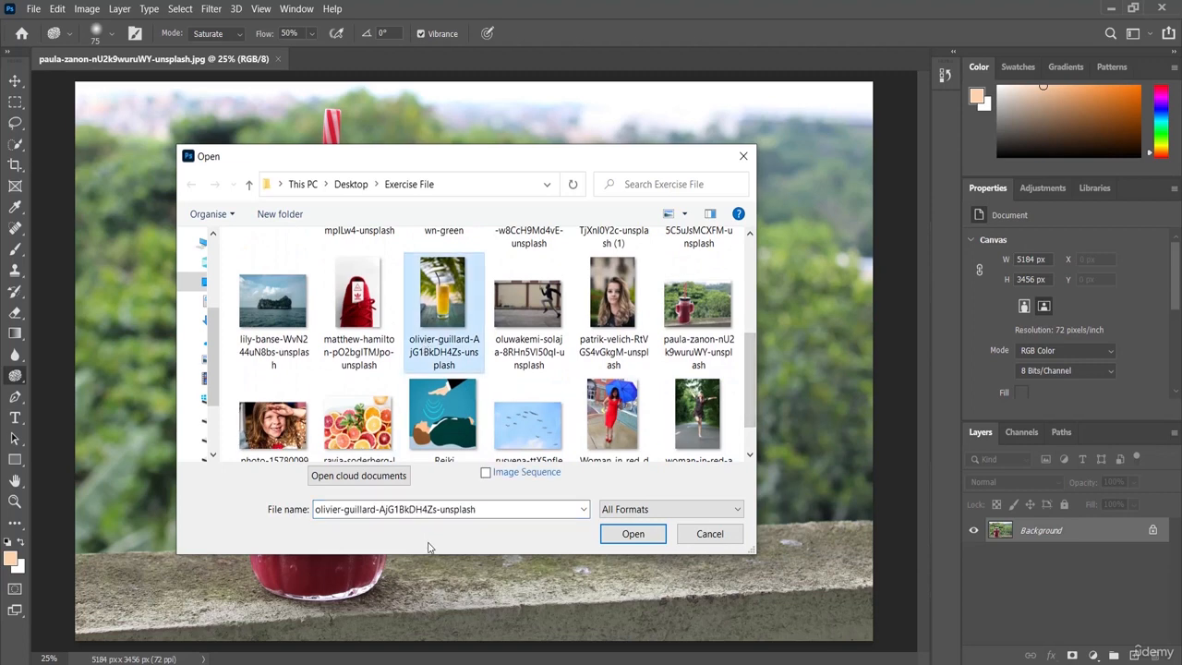
pyautogui.click(632, 534)
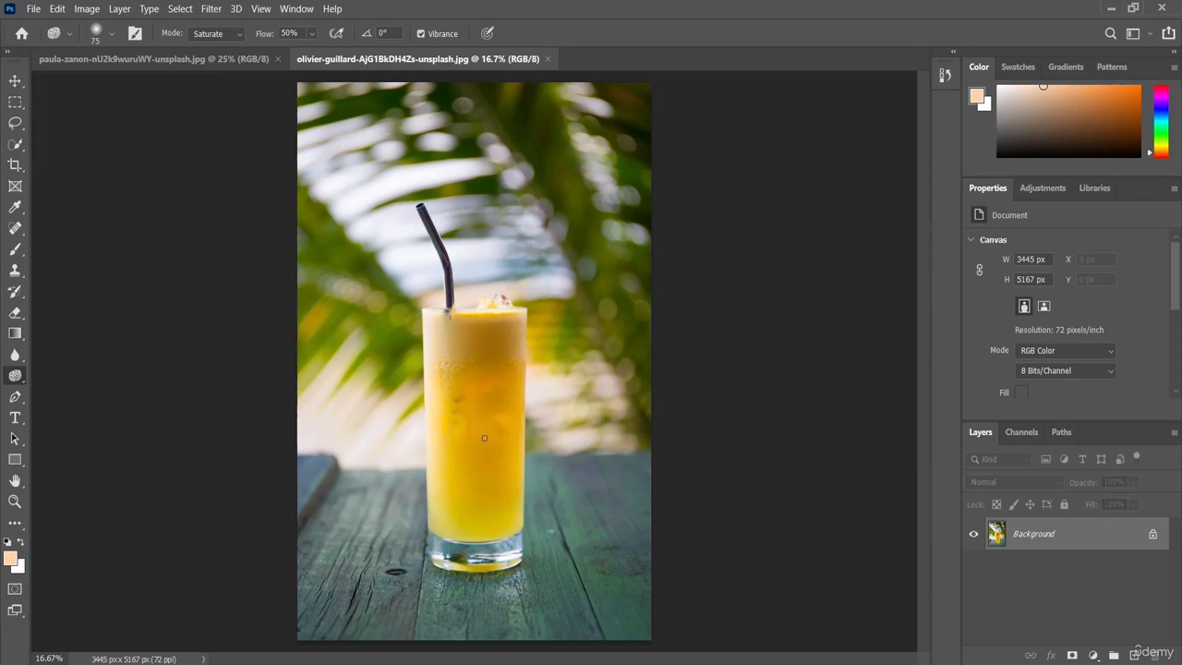
# Step: View the smoothie jar photo, return to the juice glass photo and select the glass with Select Subject
pyautogui.click(220, 63)
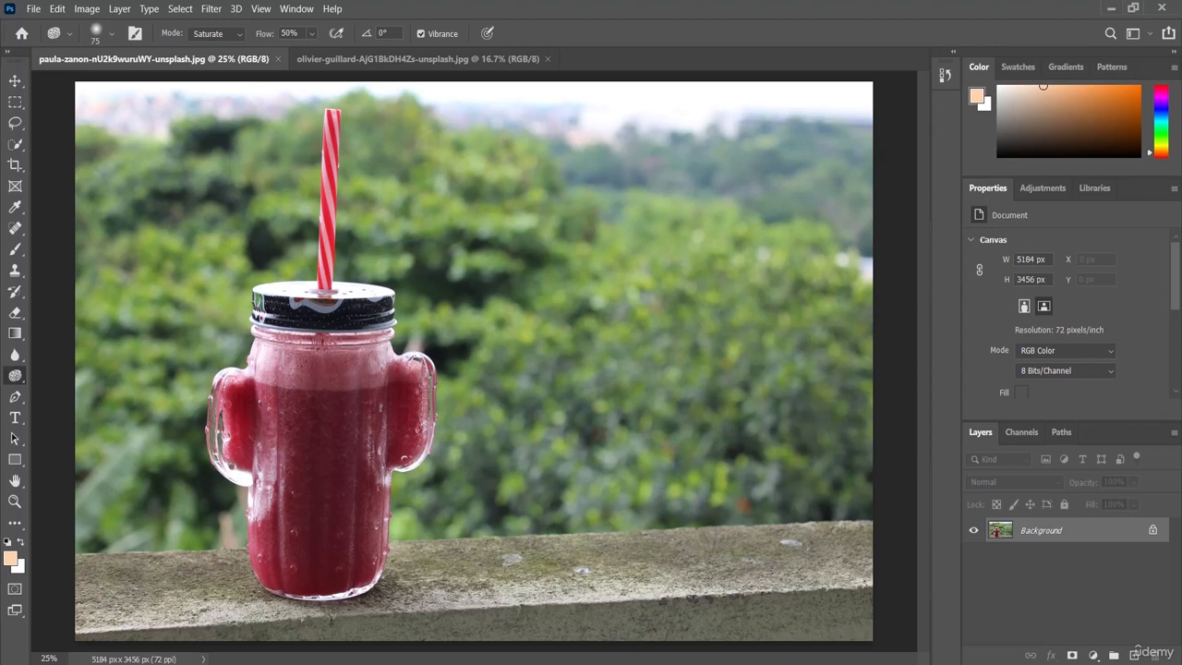
pyautogui.click(459, 62)
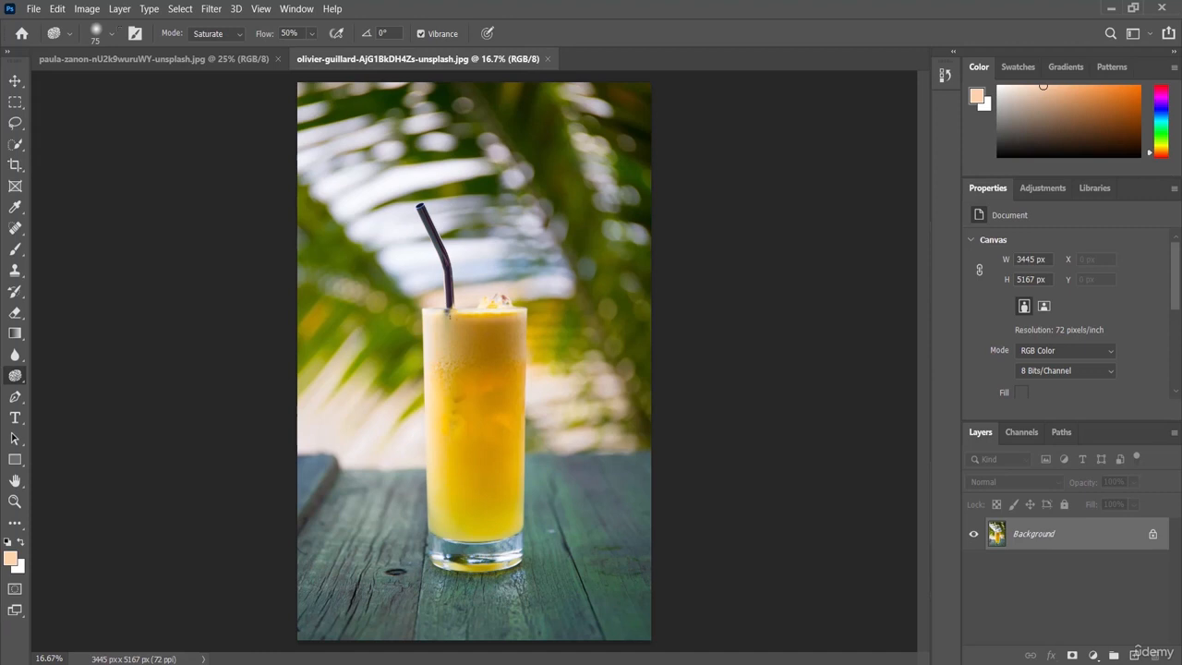
pyautogui.click(180, 8)
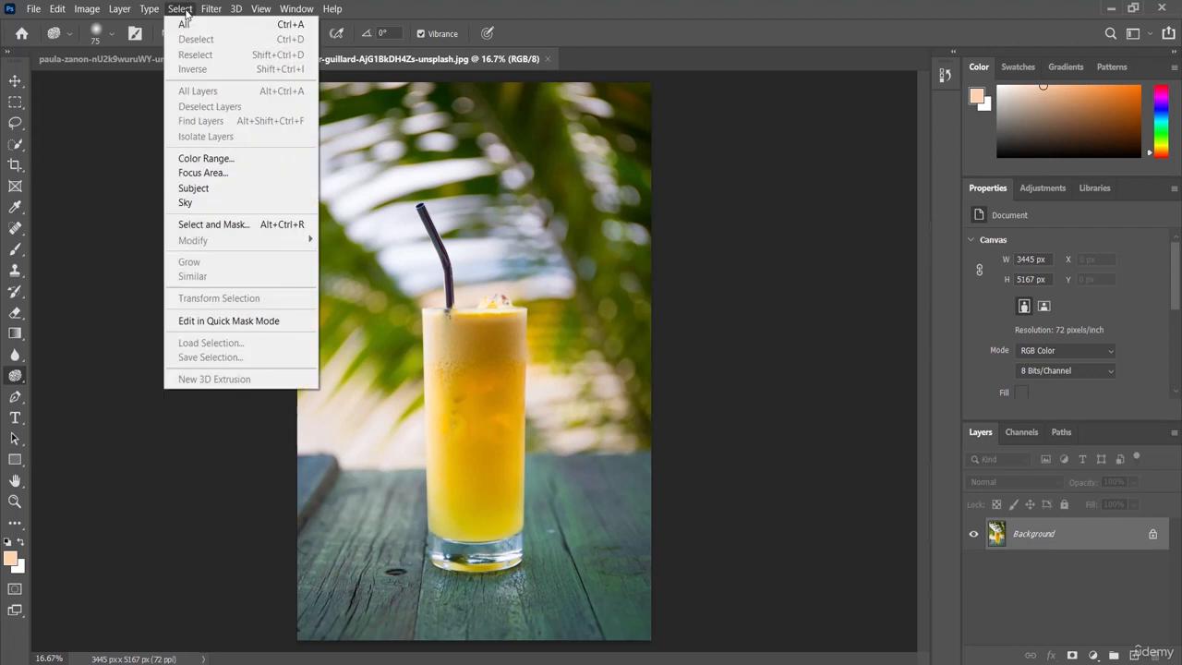
pyautogui.click(215, 191)
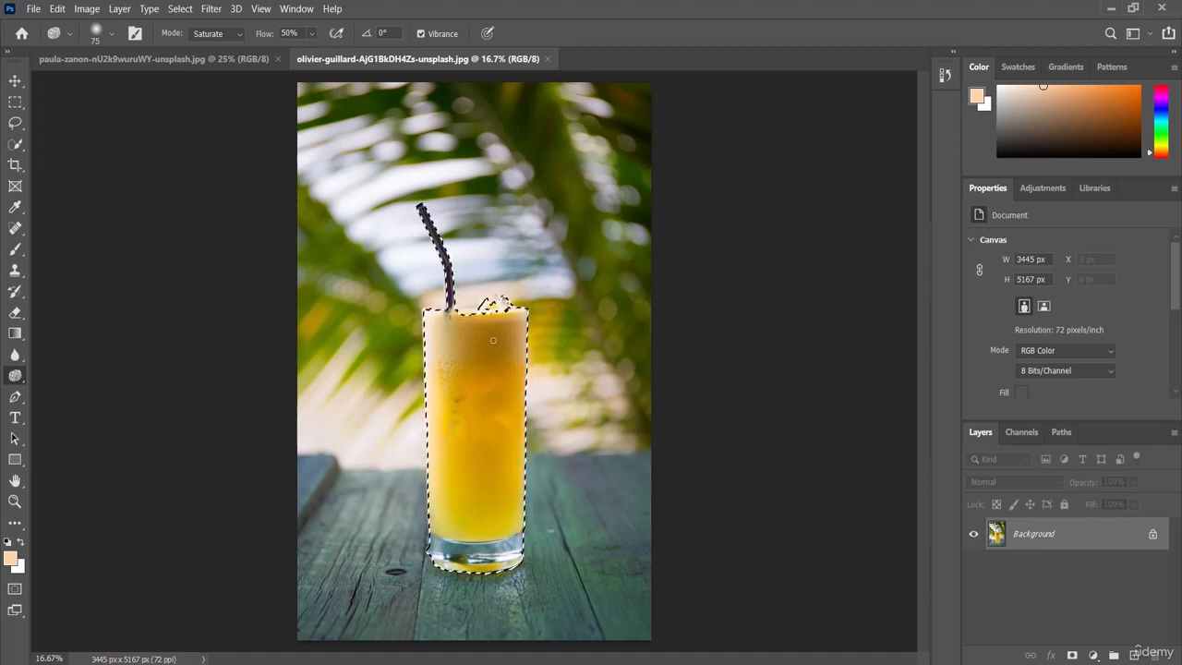
# Step: Set the Quick Selection brush to 66 px and add the missing parts along the glass rim and ice to the selection
pyautogui.click(15, 146)
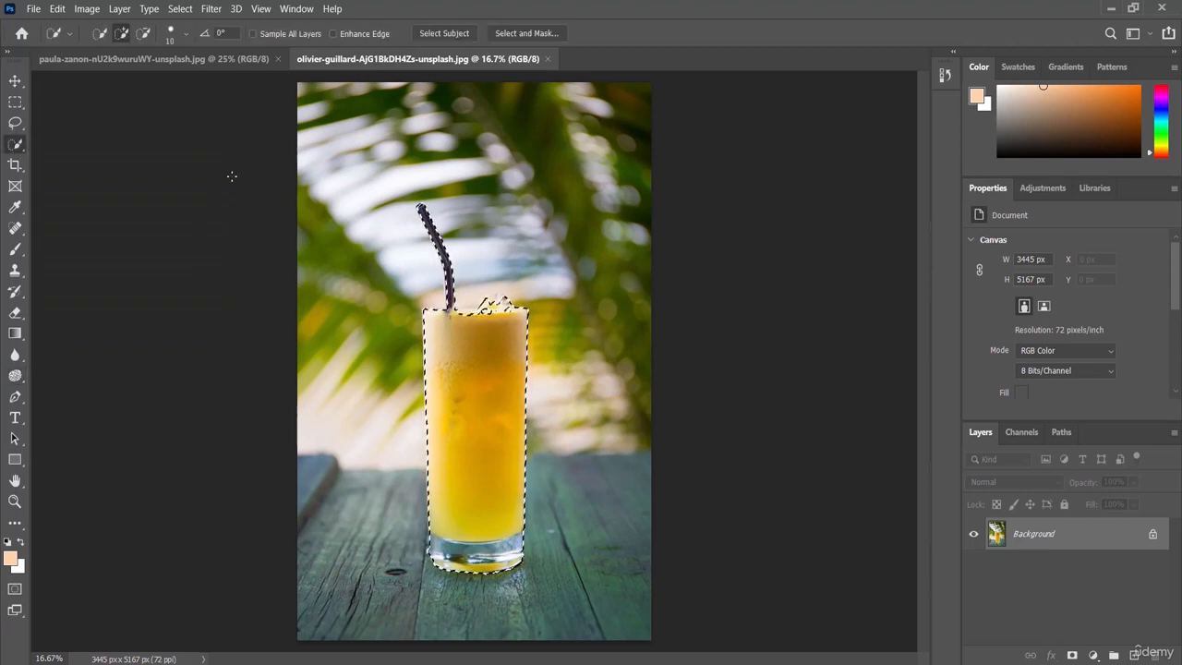
pyautogui.hotkey('ctrl', '+')
pyautogui.click(416, 303)
pyautogui.hotkey('ctrl', '+')
pyautogui.hotkey('ctrl', '+')
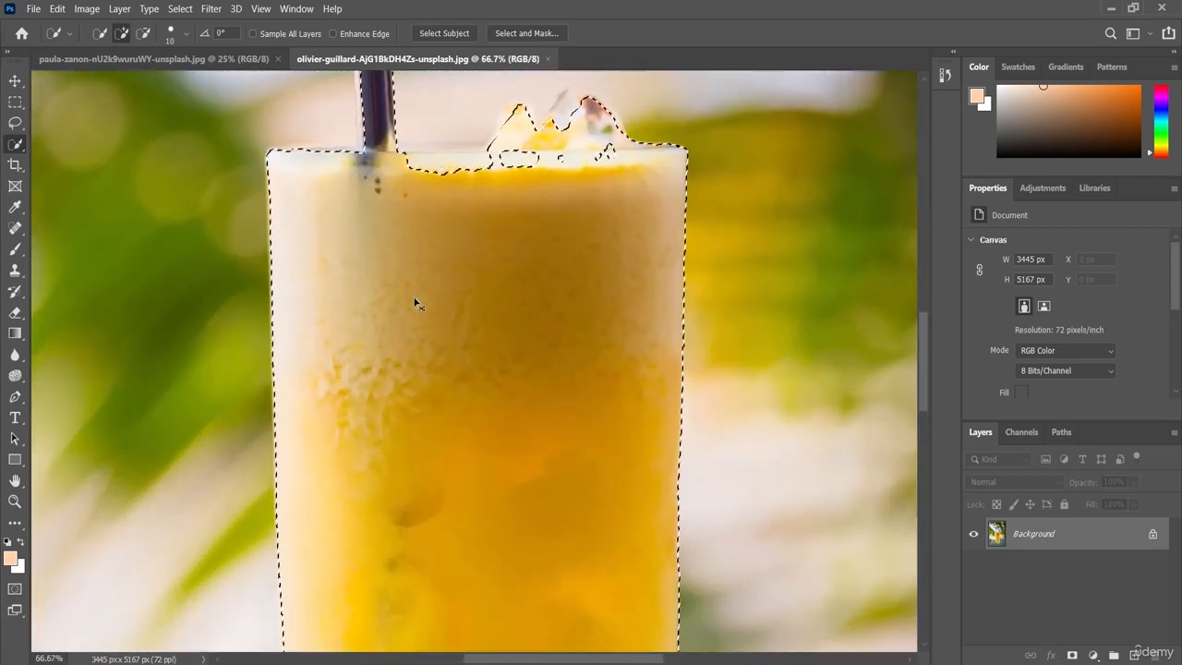
pyautogui.scroll(1, 443, 268)
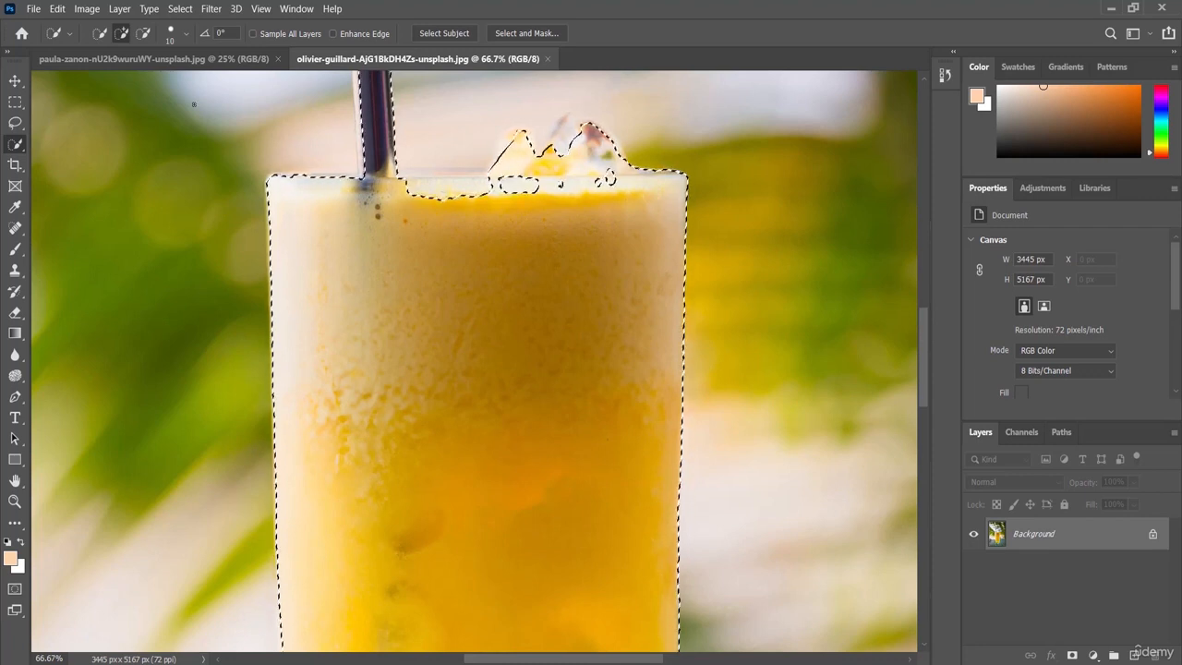
pyautogui.click(187, 34)
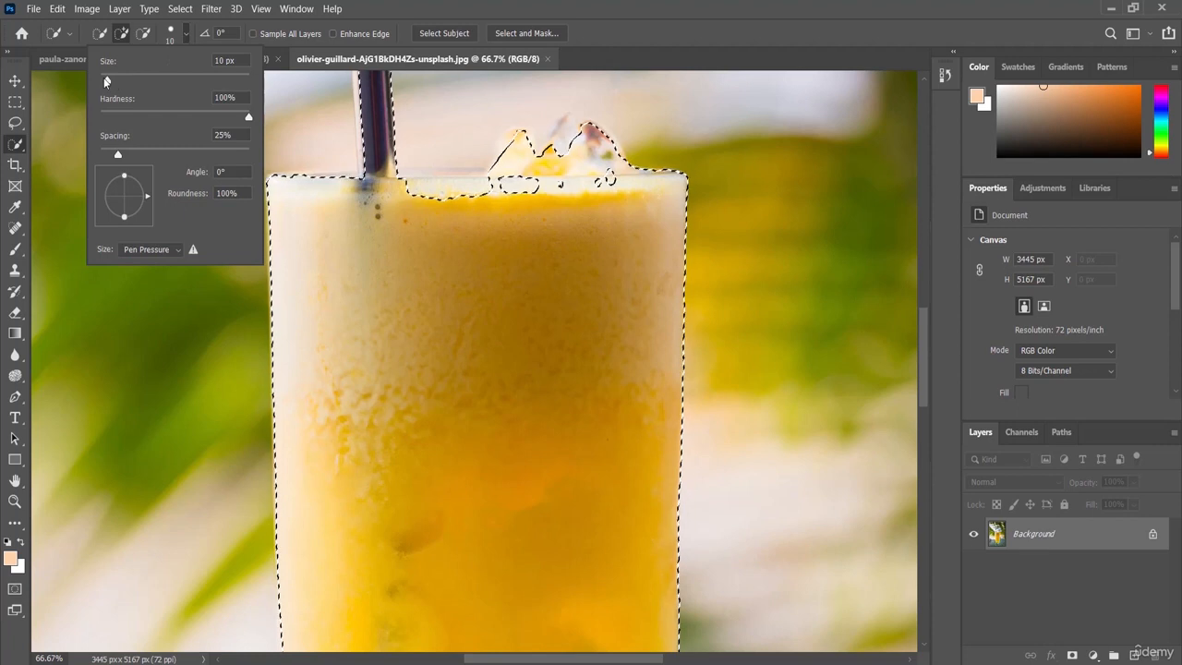
pyautogui.moveTo(108, 81); pyautogui.dragTo(150, 87)
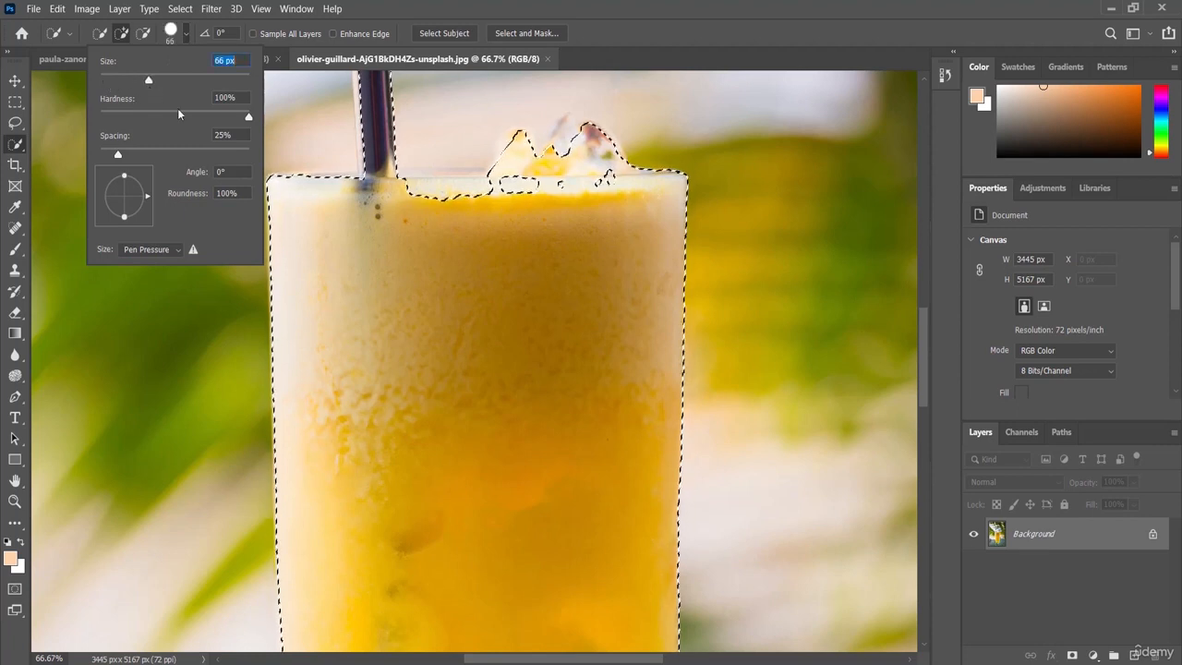
pyautogui.click(418, 199)
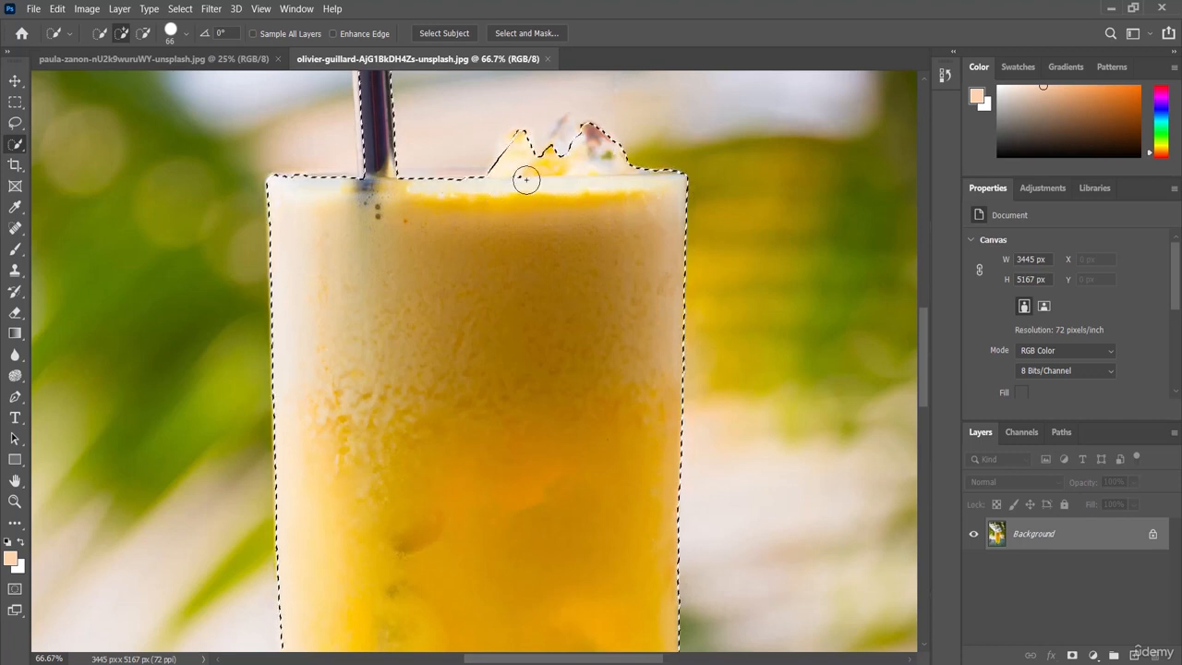
pyautogui.moveTo(545, 163)
pyautogui.mouseDown()
pyautogui.moveTo(581, 132)
pyautogui.moveTo(573, 177)
pyautogui.mouseUp()
# Step: Subtract the excess background above the glass rim from the selection using a 45 px Quick Selection brush
pyautogui.scroll(2, 572, 185)
pyautogui.scroll(2, 573, 193)
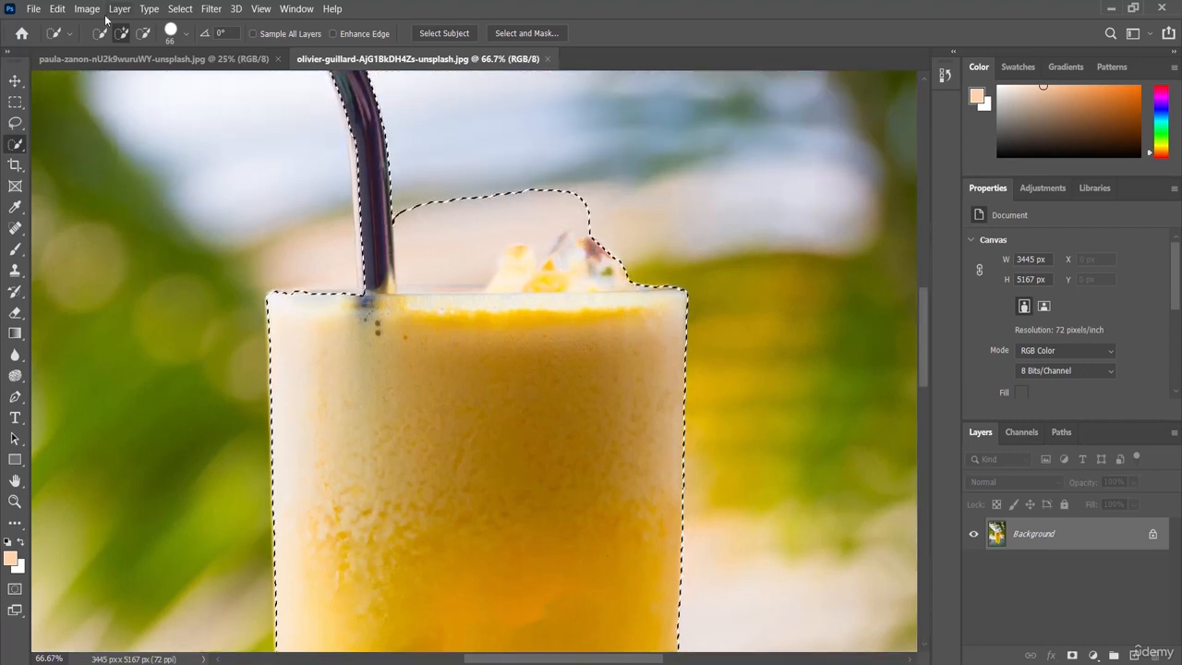
pyautogui.click(143, 34)
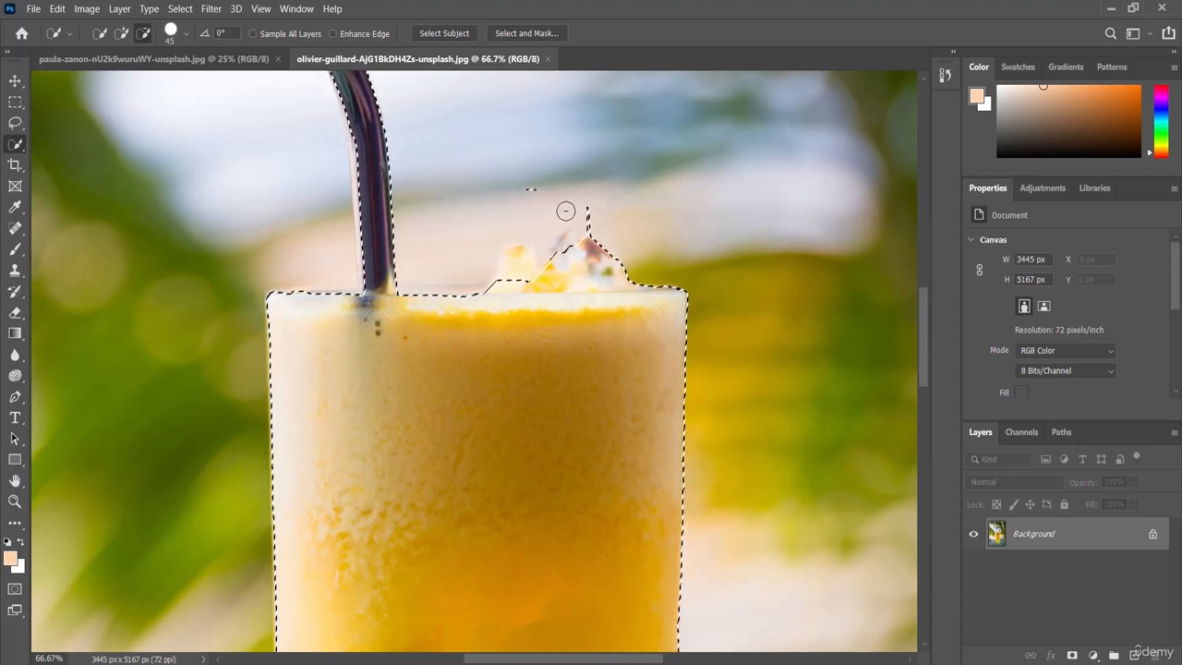
pyautogui.moveTo(563, 206)
pyautogui.mouseDown()
pyautogui.moveTo(482, 226)
pyautogui.moveTo(584, 200)
pyautogui.mouseUp()
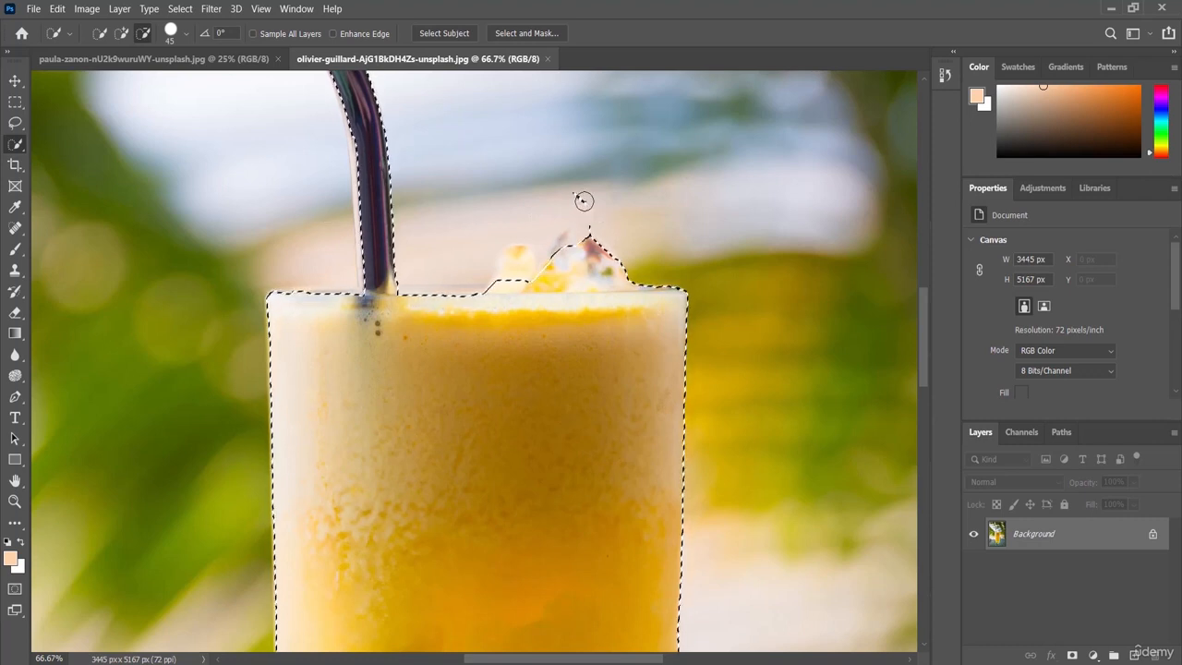
# Step: Reduce the Quick Selection brush to 15 px and add the ice peaks above the rim to the selection
pyautogui.click(121, 33)
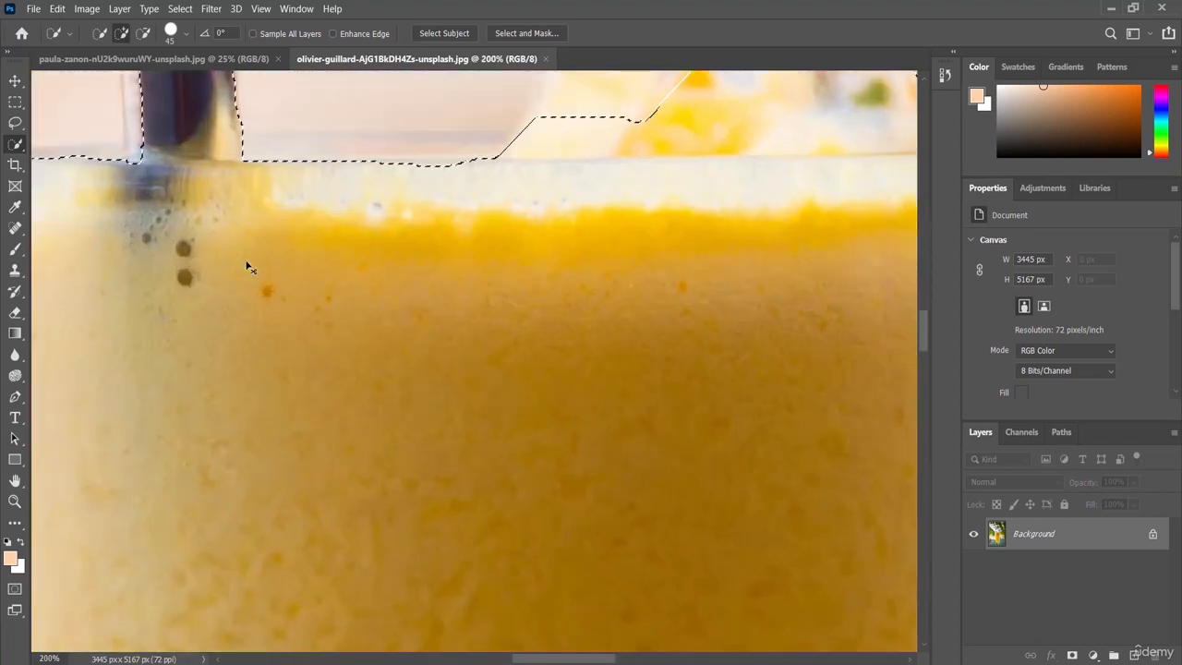
pyautogui.scroll(3, 593, 353)
pyautogui.scroll(1, 543, 271)
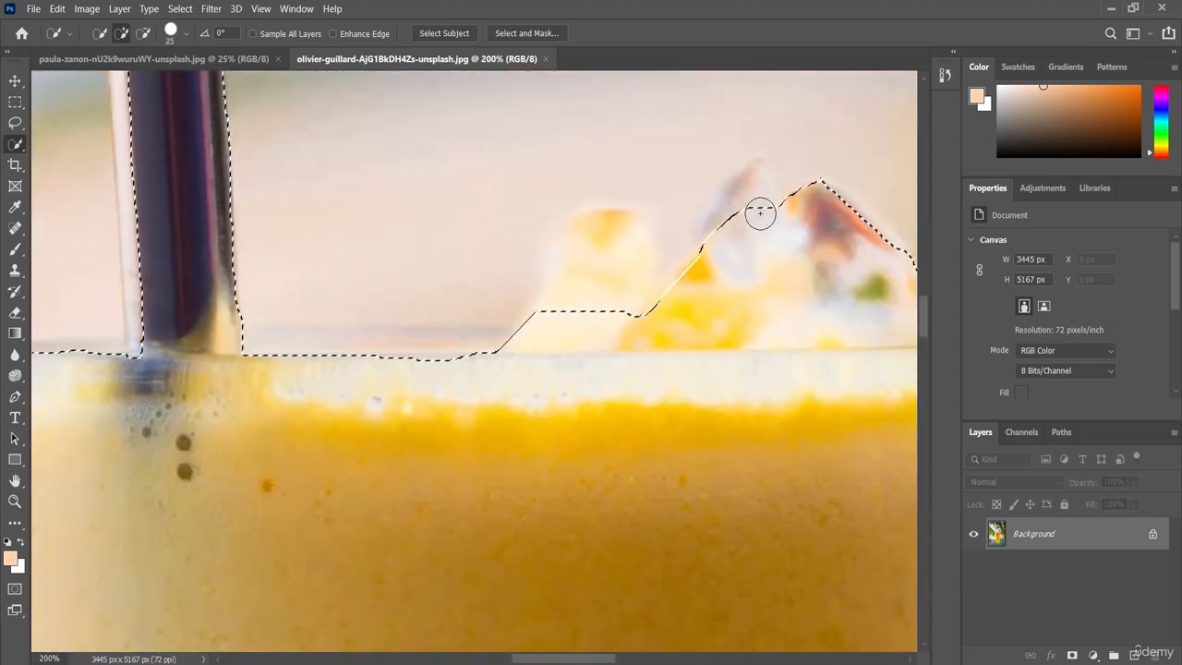
pyautogui.press('[')
pyautogui.press('[')
pyautogui.press('[')
pyautogui.press('[')
pyautogui.press('[')
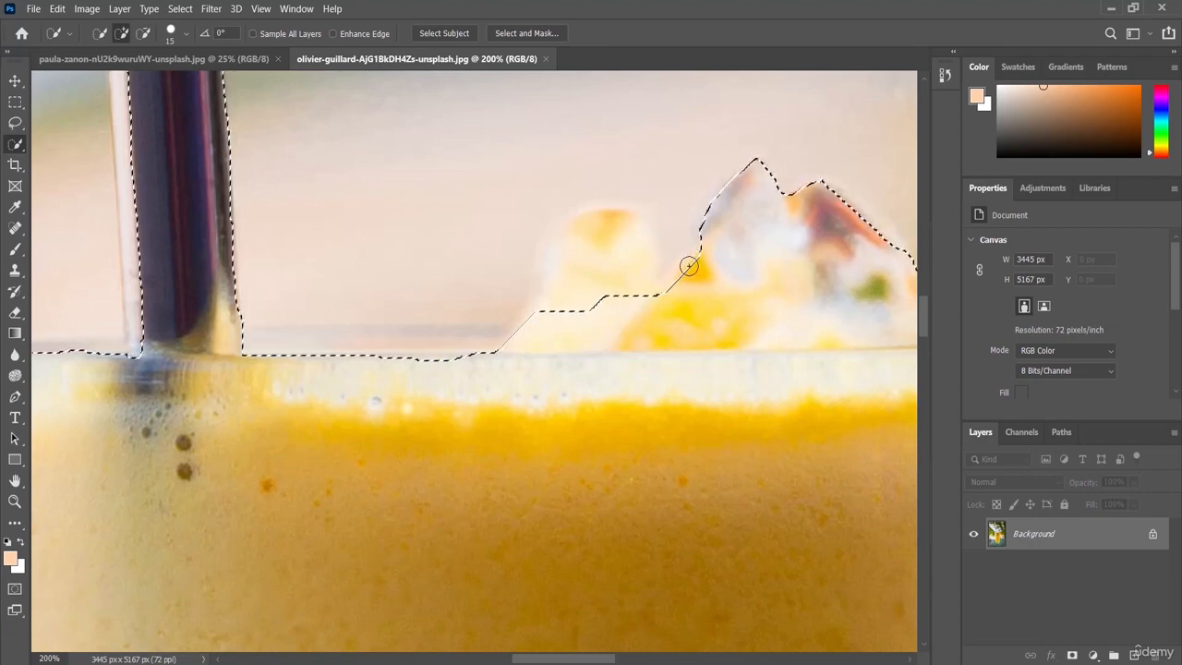
pyautogui.click(590, 266)
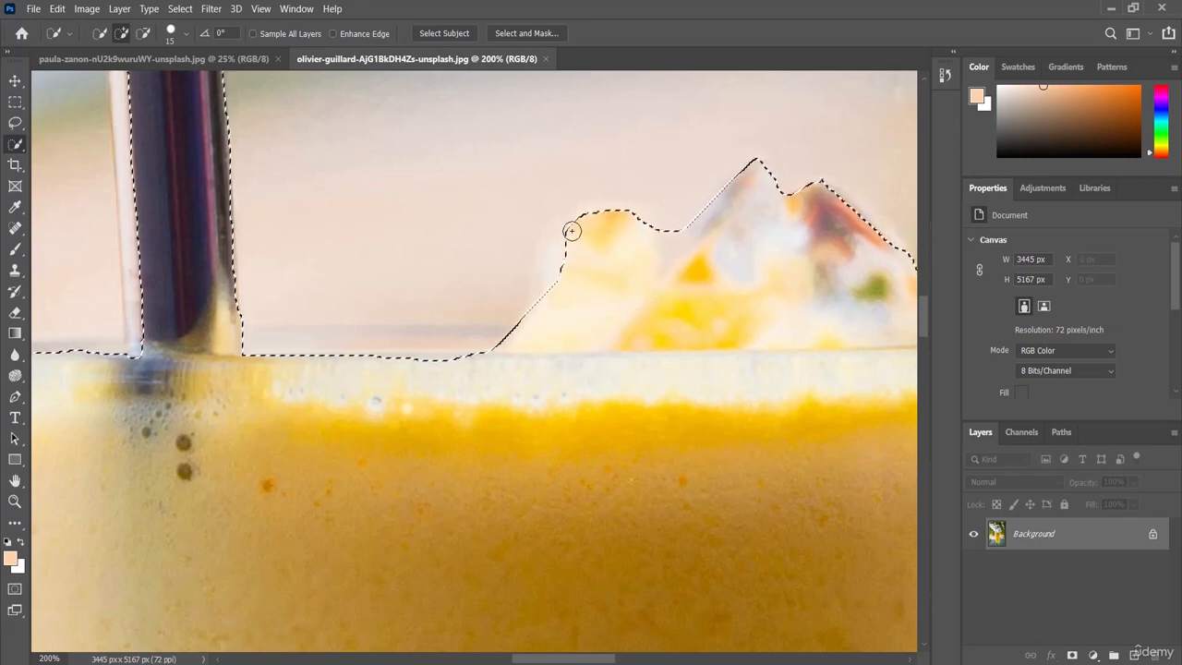
# Step: Refine the selection with an 8 px brush, subtracting the gap between the ice peaks and adding the rim strip beside the straw
pyautogui.click(144, 37)
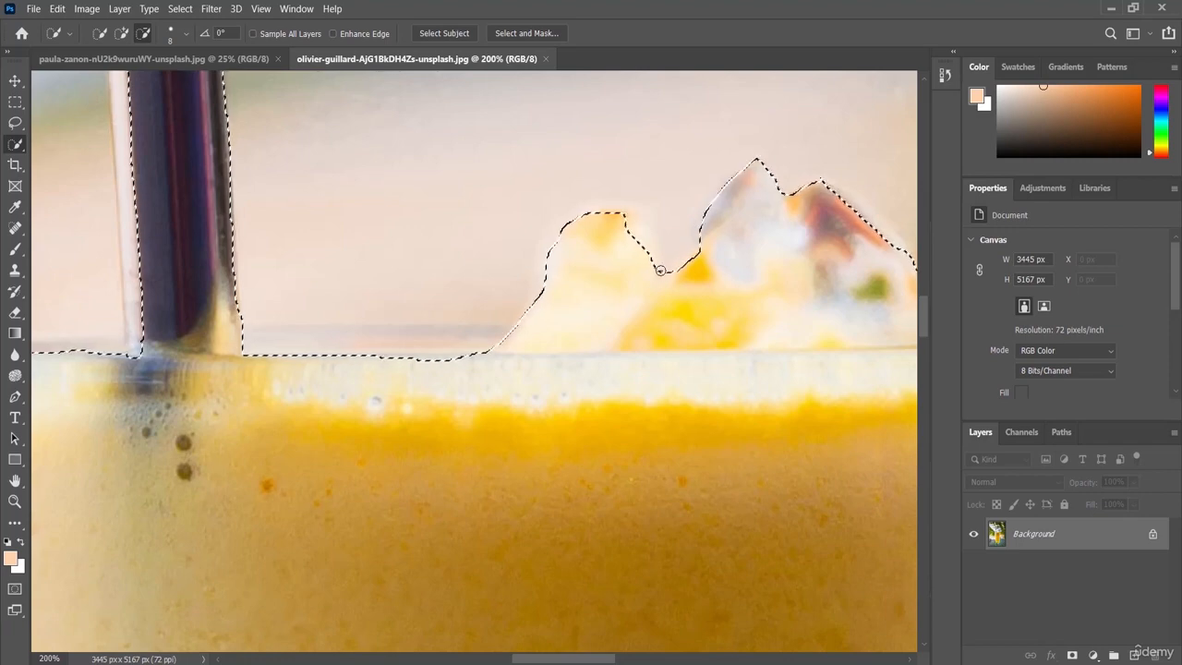
pyautogui.click(121, 33)
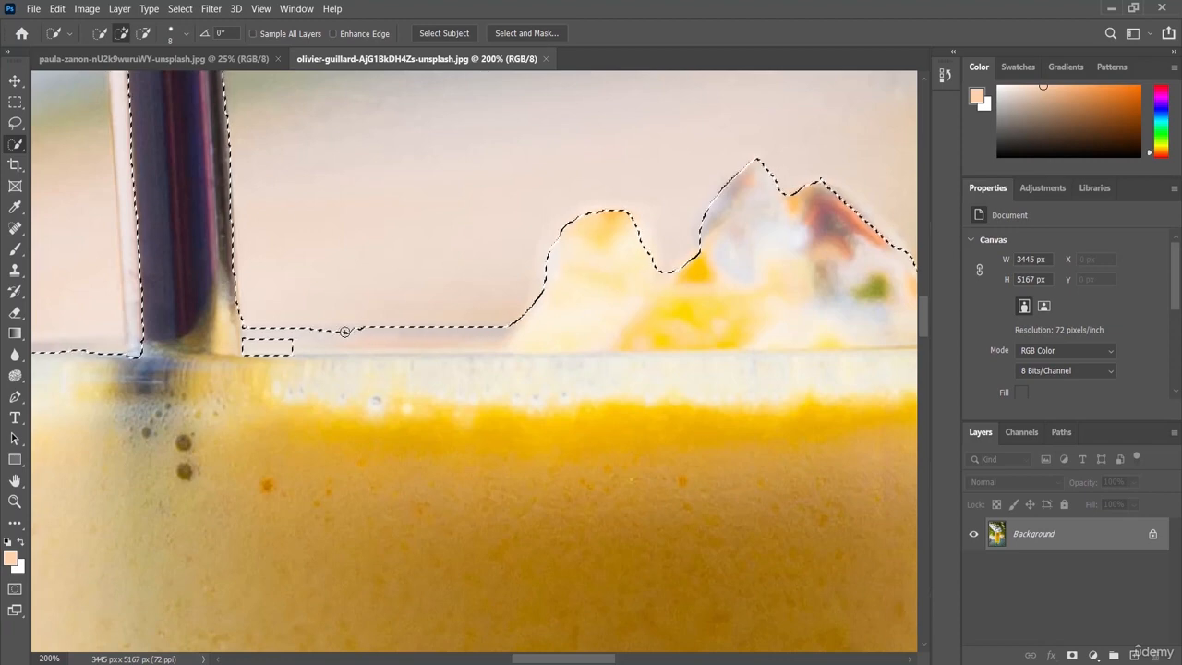
pyautogui.moveTo(340, 330); pyautogui.dragTo(276, 350)
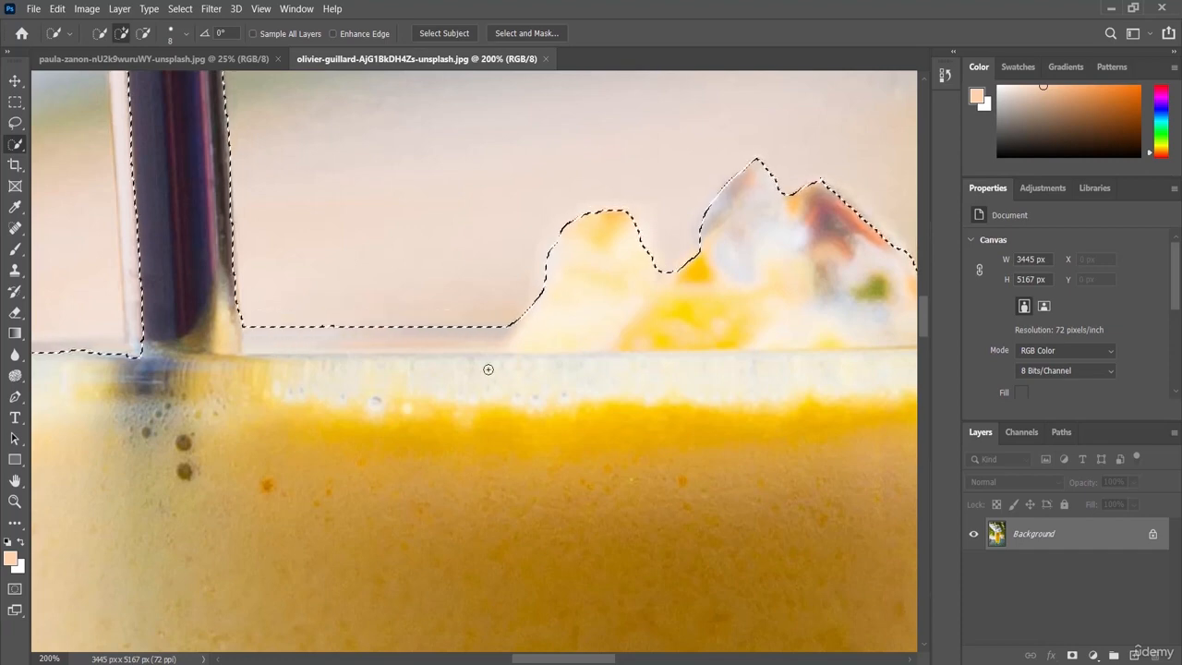
# Step: Add a layer mask from the selection to hide the background around the juice glass
pyautogui.scroll(-3, 489, 369)
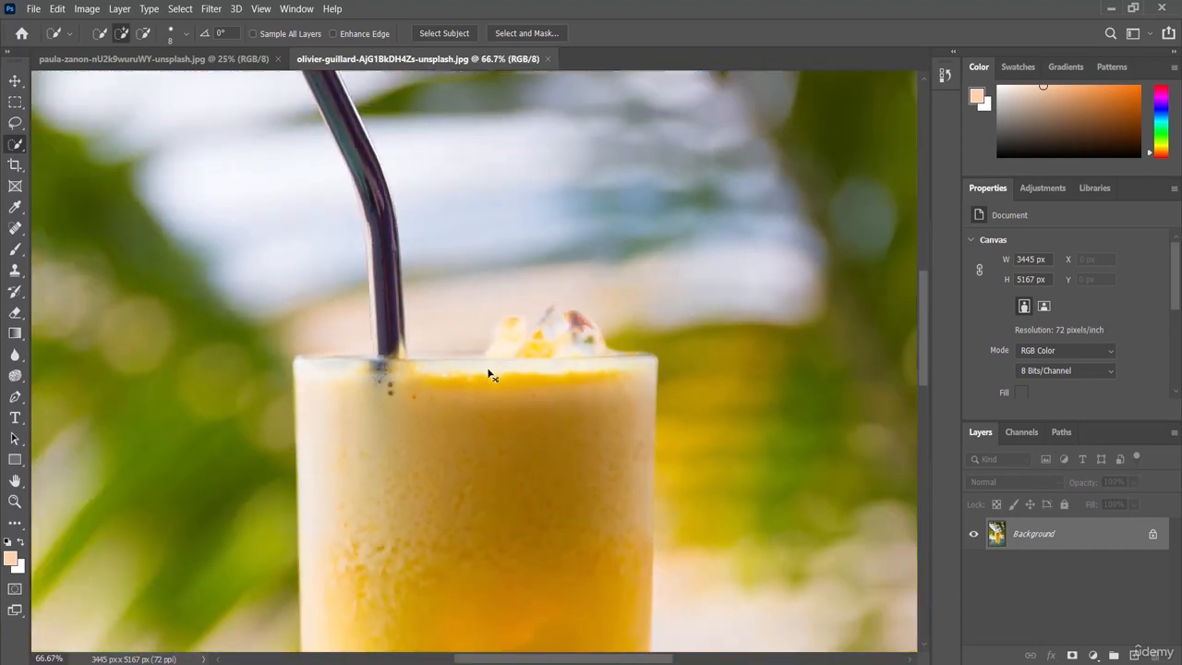
pyautogui.scroll(-1, 489, 375)
pyautogui.scroll(-1, 489, 375)
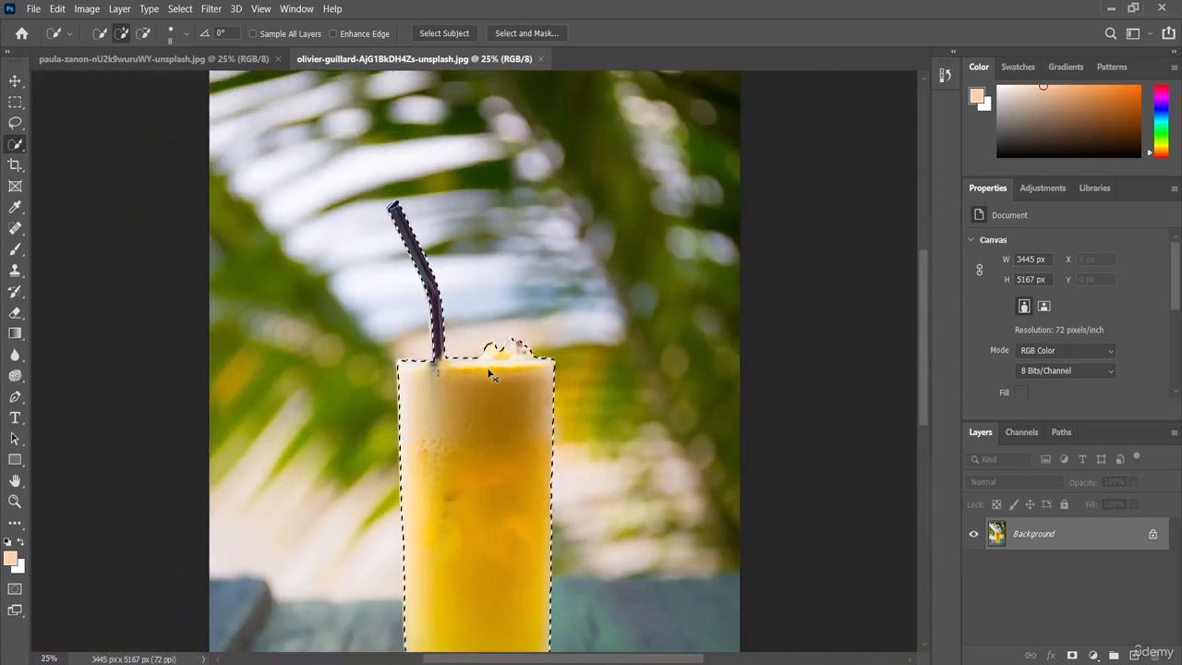
pyautogui.scroll(-1, 490, 374)
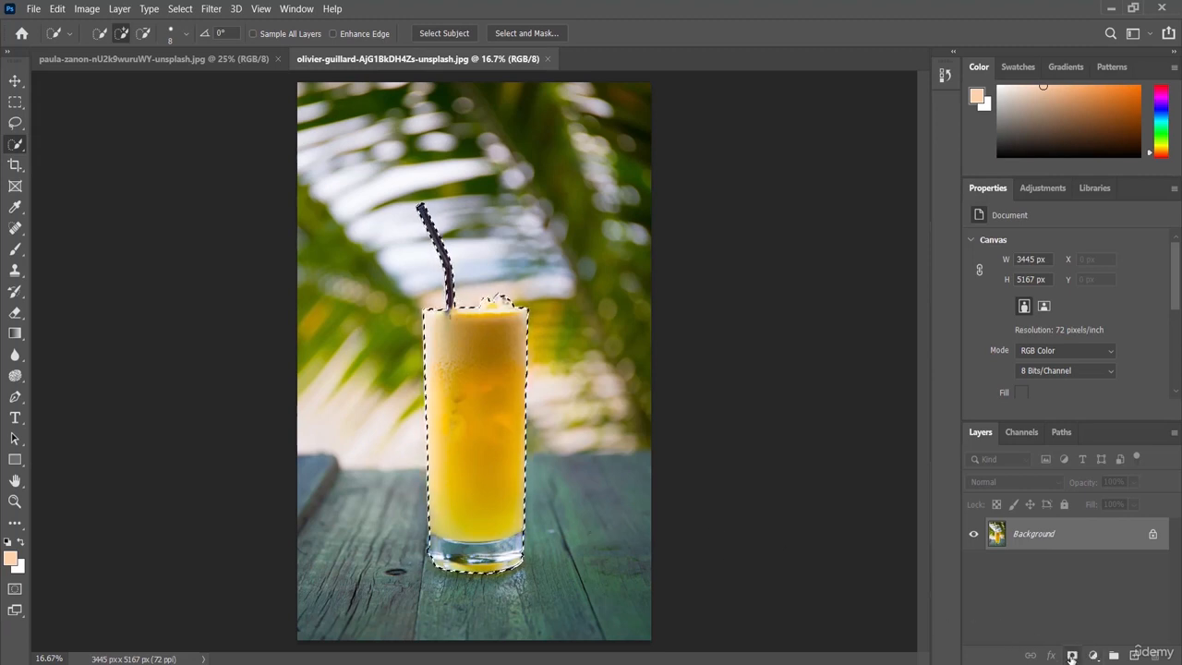
pyautogui.click(1071, 655)
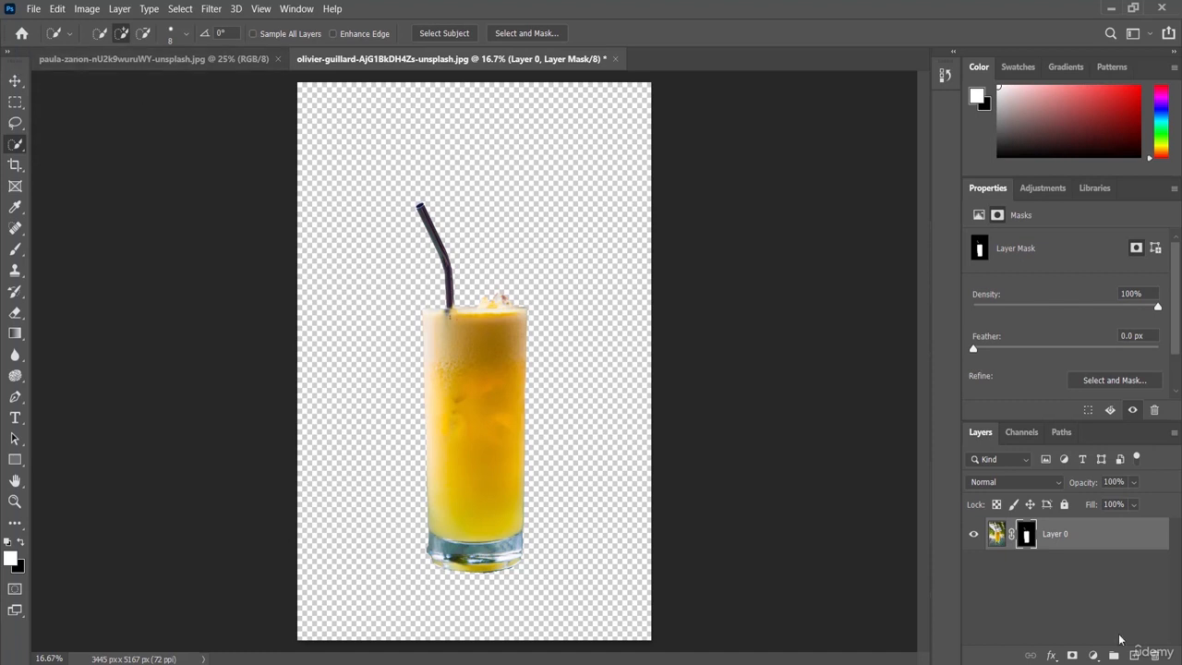
# Step: Convert the masked juice glass layer to a smart object and switch to the Move tool
pyautogui.rightClick(1073, 534)
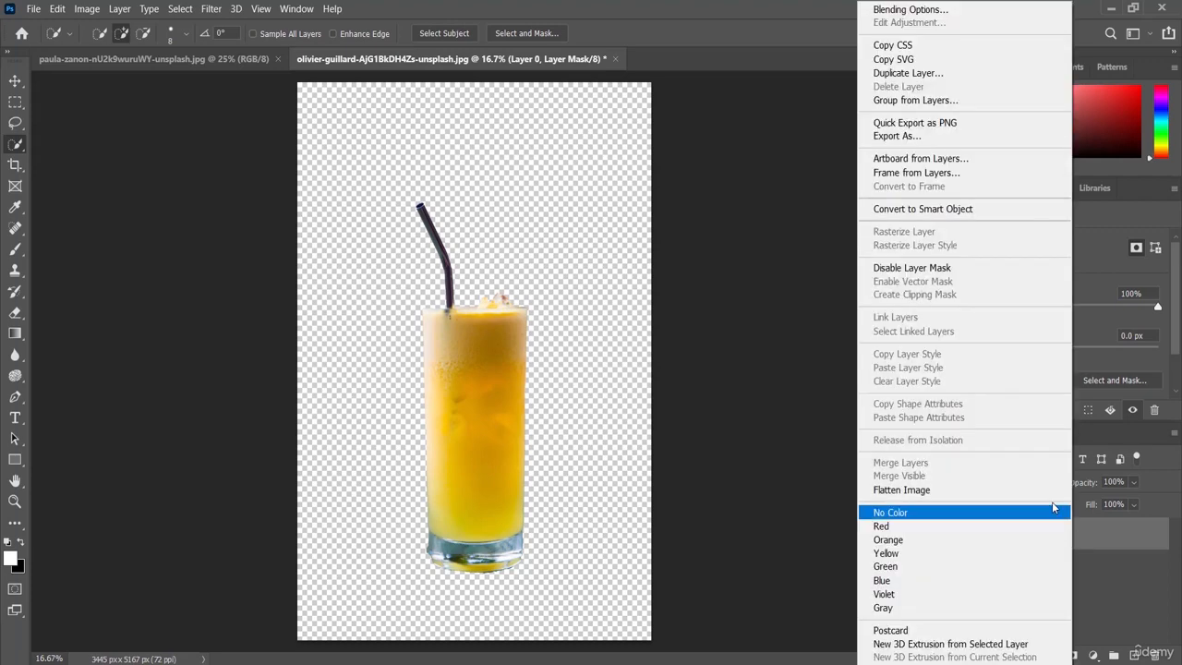
pyautogui.click(984, 214)
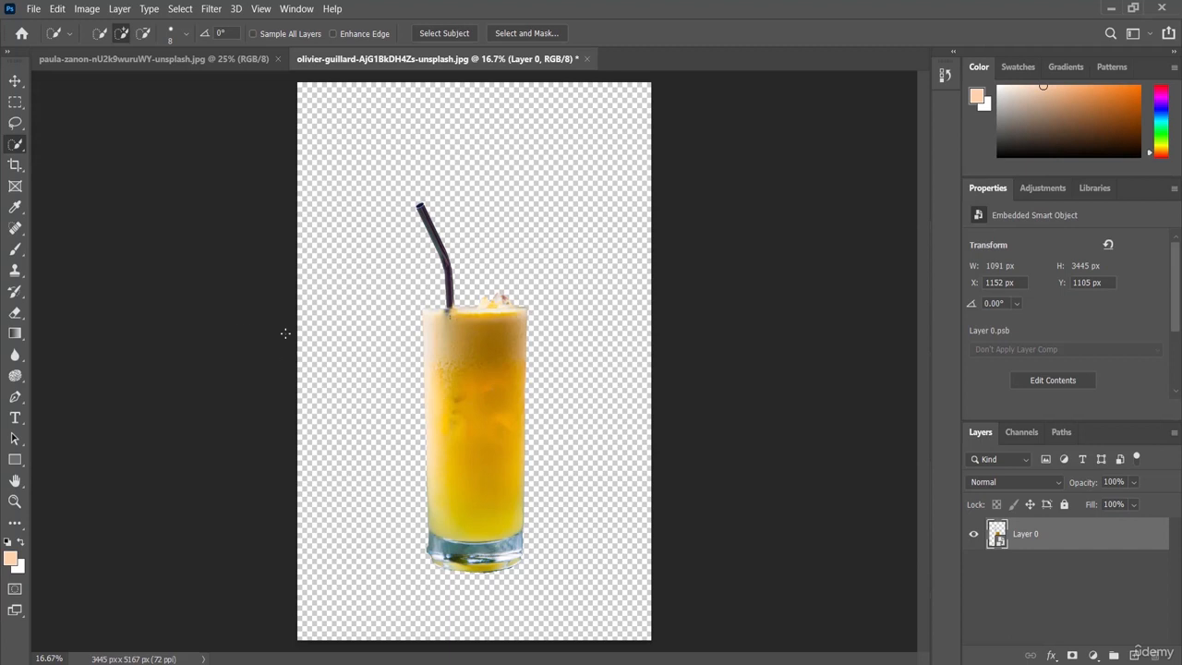
pyautogui.click(15, 82)
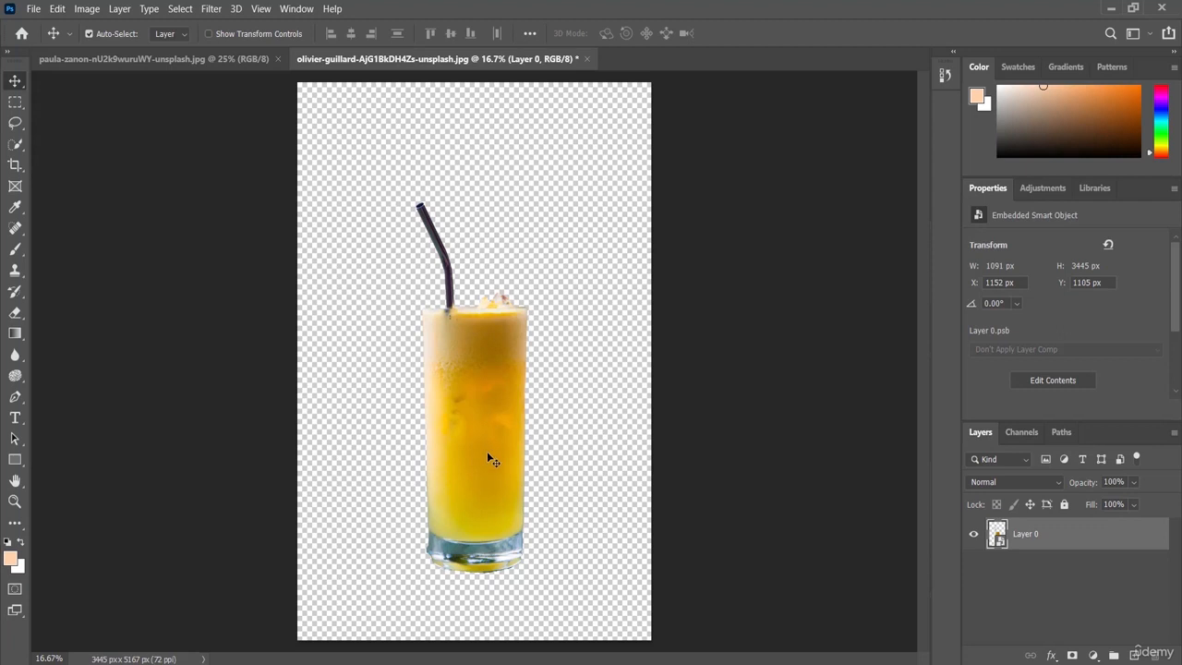
# Step: Copy the juice glass smart object into the smoothie jar photo and place it on the ledge to the right of the jar
pyautogui.moveTo(488, 453); pyautogui.dragTo(583, 337)
pyautogui.moveTo(631, 450); pyautogui.dragTo(624, 346)
pyautogui.moveTo(642, 444); pyautogui.dragTo(613, 450)
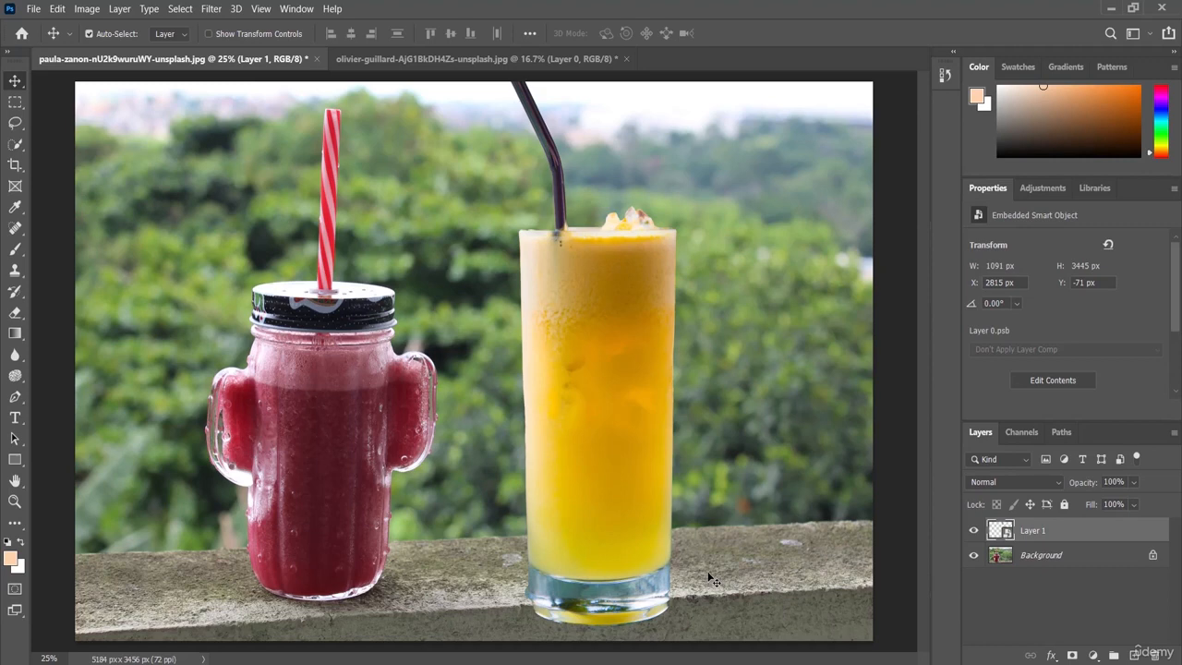
# Step: Scale the juice glass to 84.21% height only and reposition it so its base rests on the ledge, level with the jar
pyautogui.hotkey('ctrl', '-')
pyautogui.hotkey('ctrl', '-')
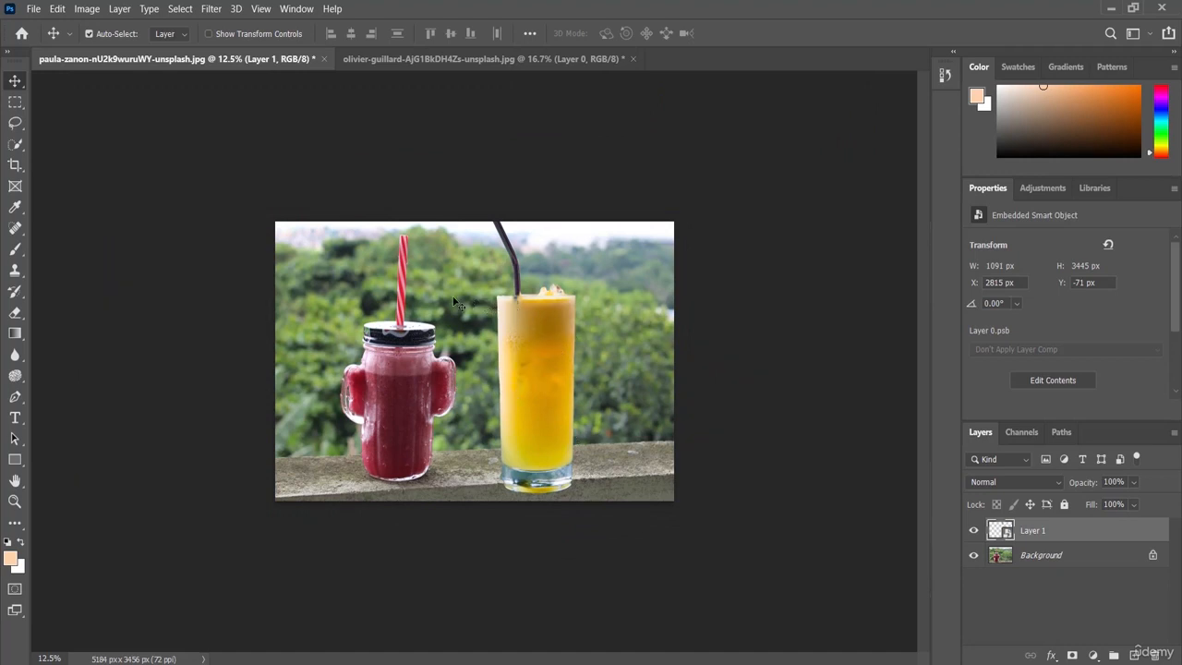
pyautogui.click(57, 9)
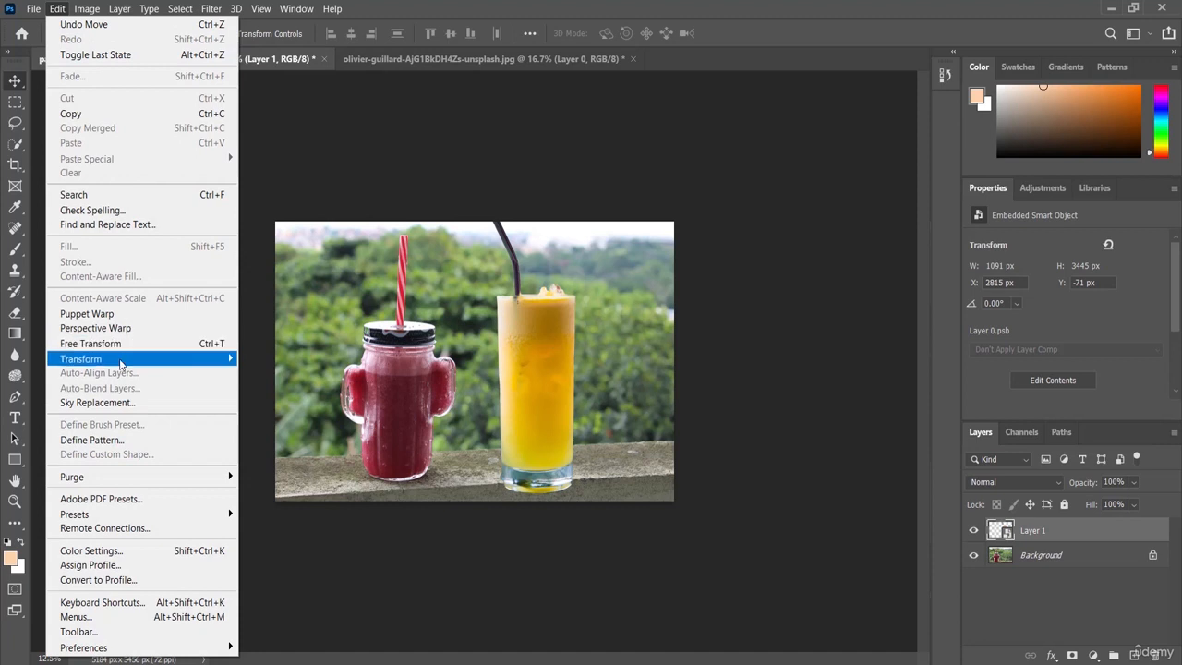
pyautogui.moveTo(121, 363)
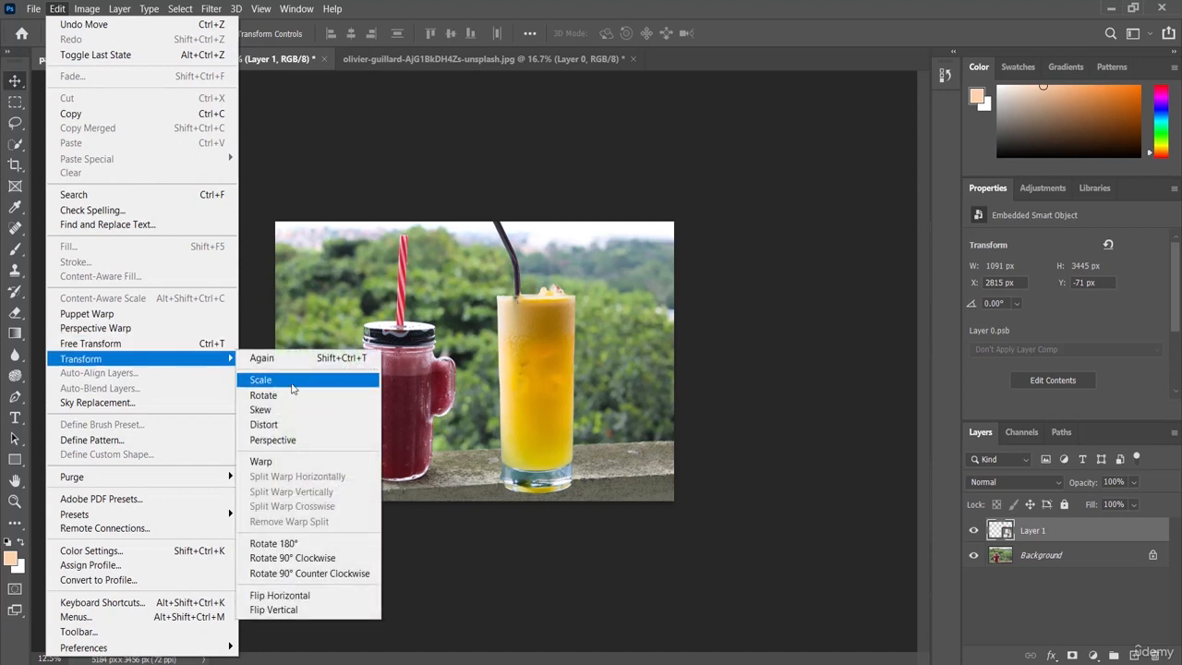
pyautogui.click(292, 386)
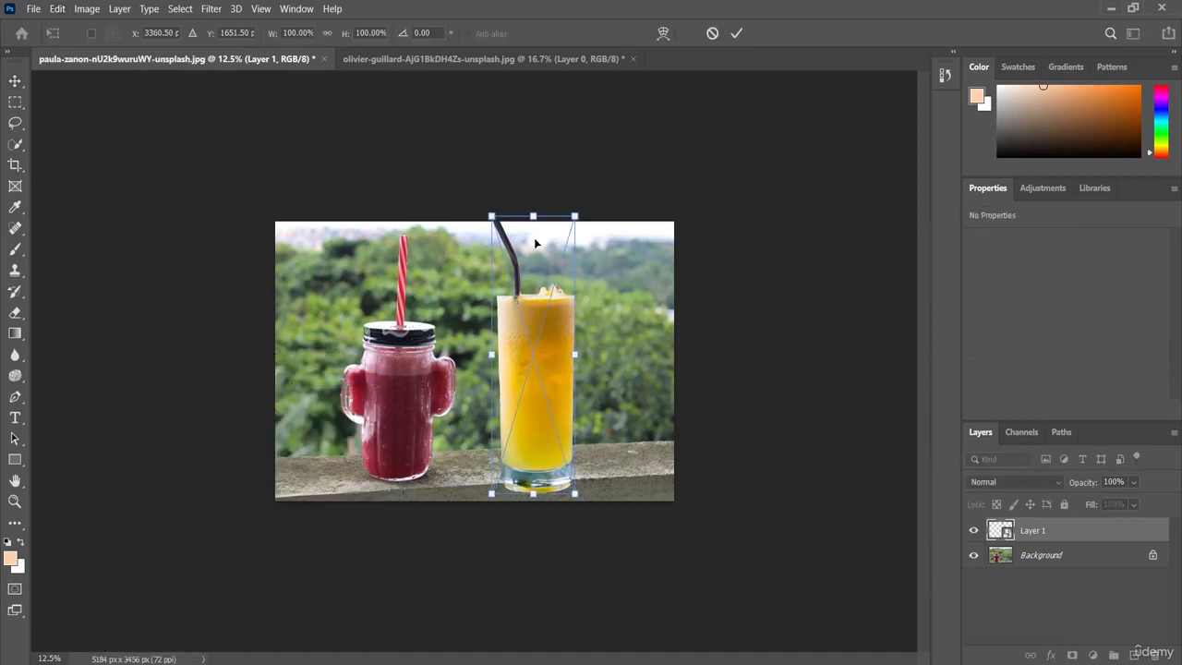
pyautogui.moveTo(537, 215); pyautogui.dragTo(535, 260)
pyautogui.moveTo(547, 373); pyautogui.dragTo(565, 355)
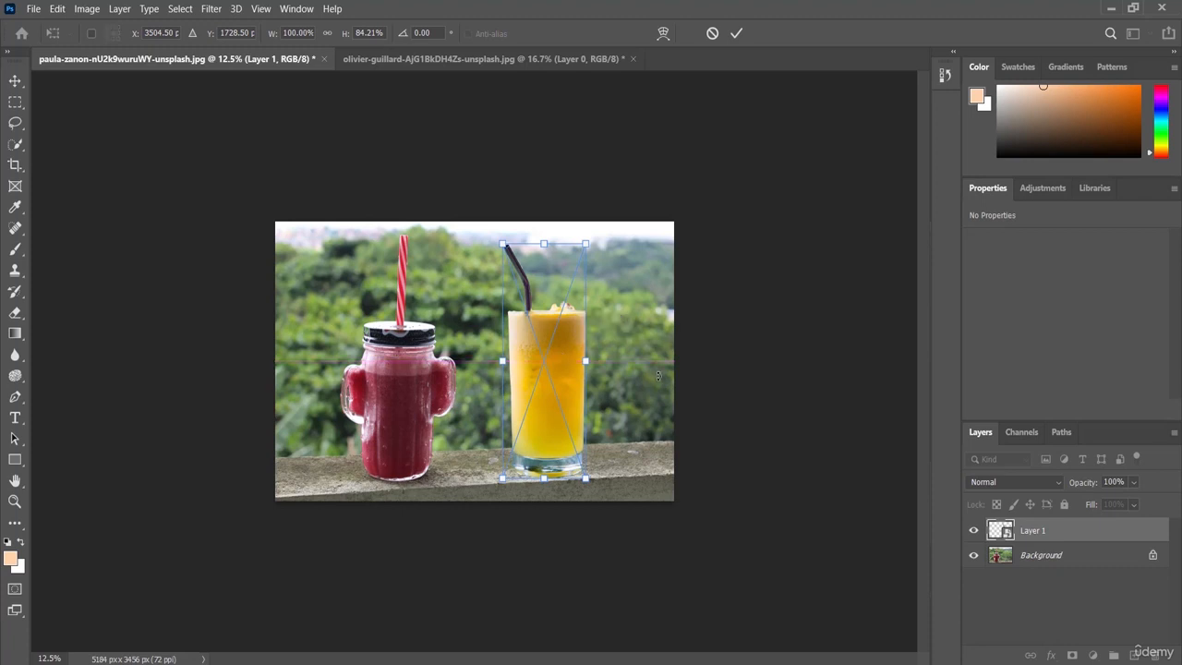
pyautogui.click(736, 34)
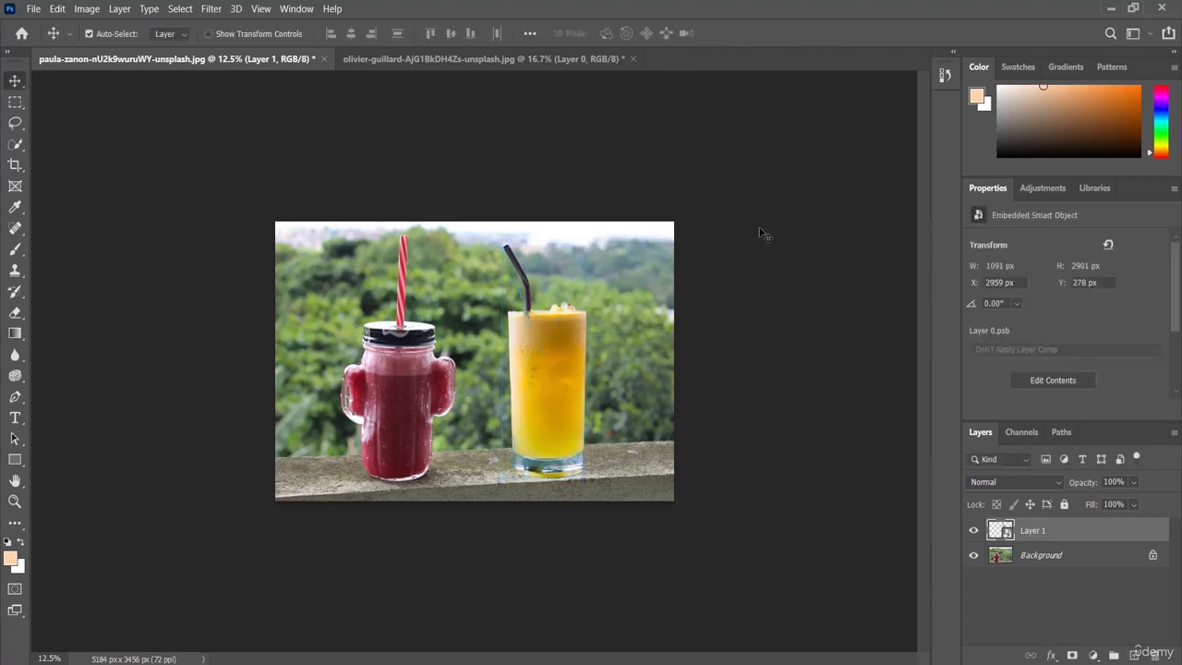
# Step: Add a Drop Shadow to the juice glass layer with 44 px distance, 34% spread, 59 px size and 52% opacity
pyautogui.hotkey('ctrl', '+')
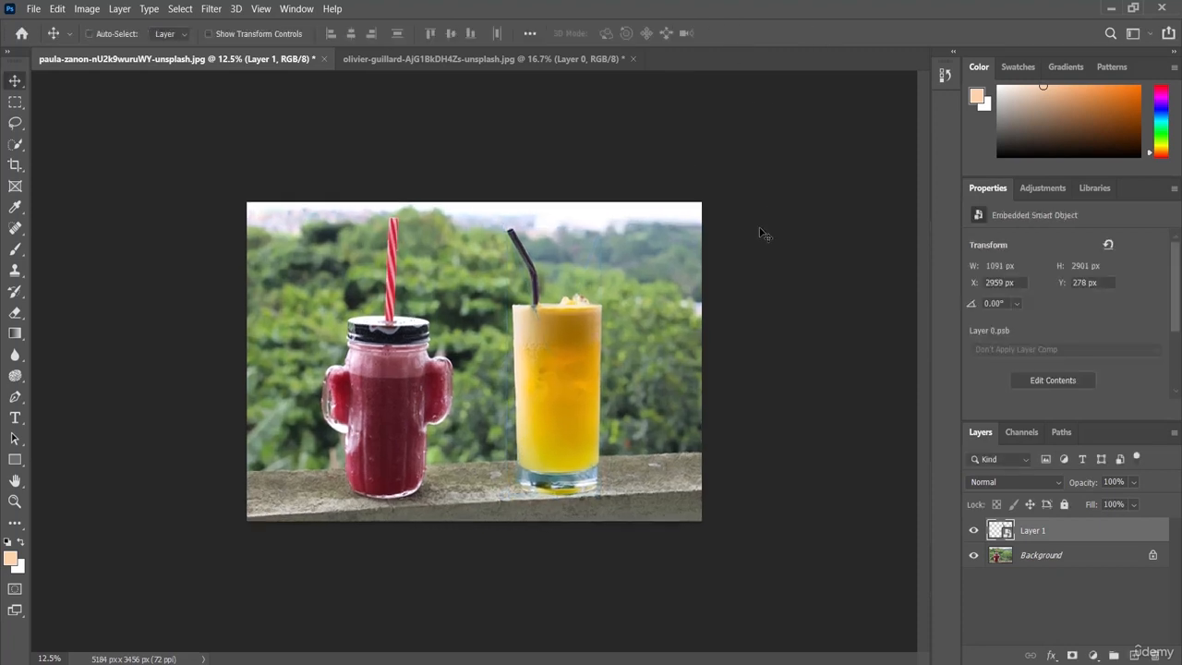
pyautogui.hotkey('ctrl', '-')
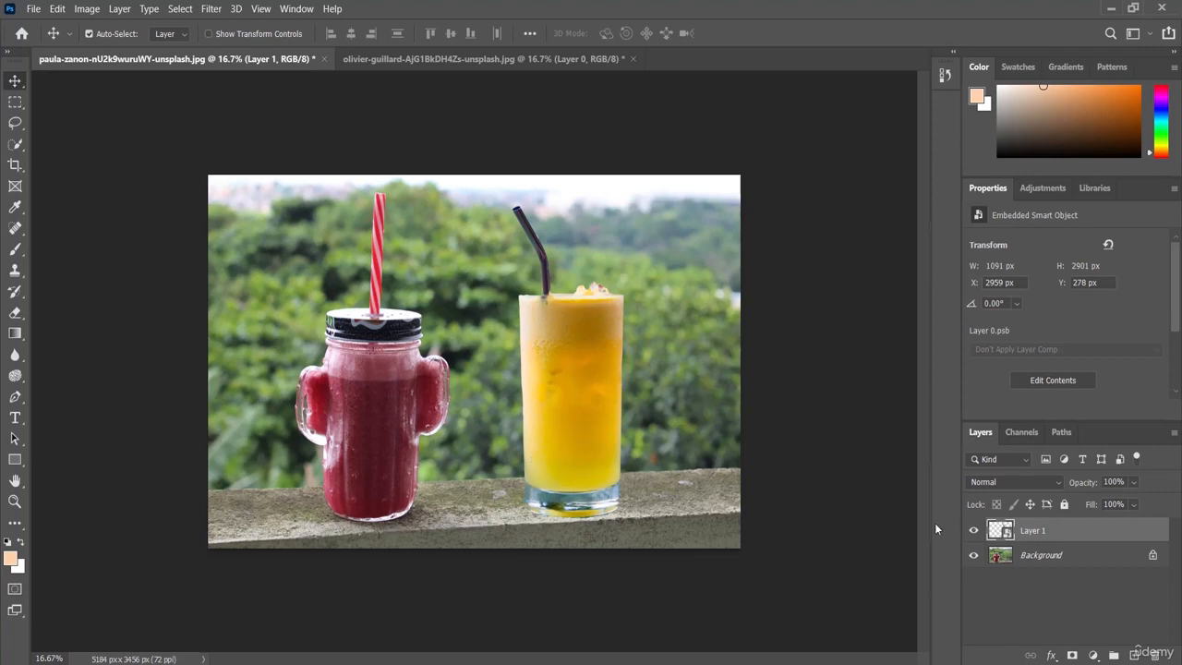
pyautogui.click(1051, 654)
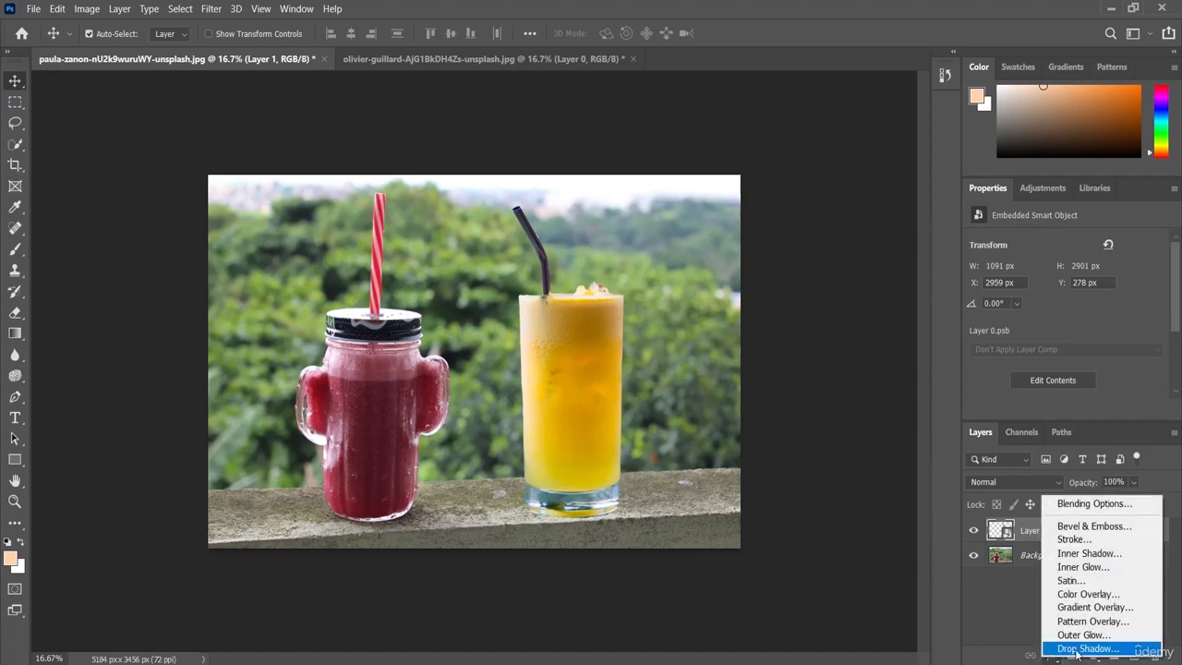
pyautogui.click(1077, 650)
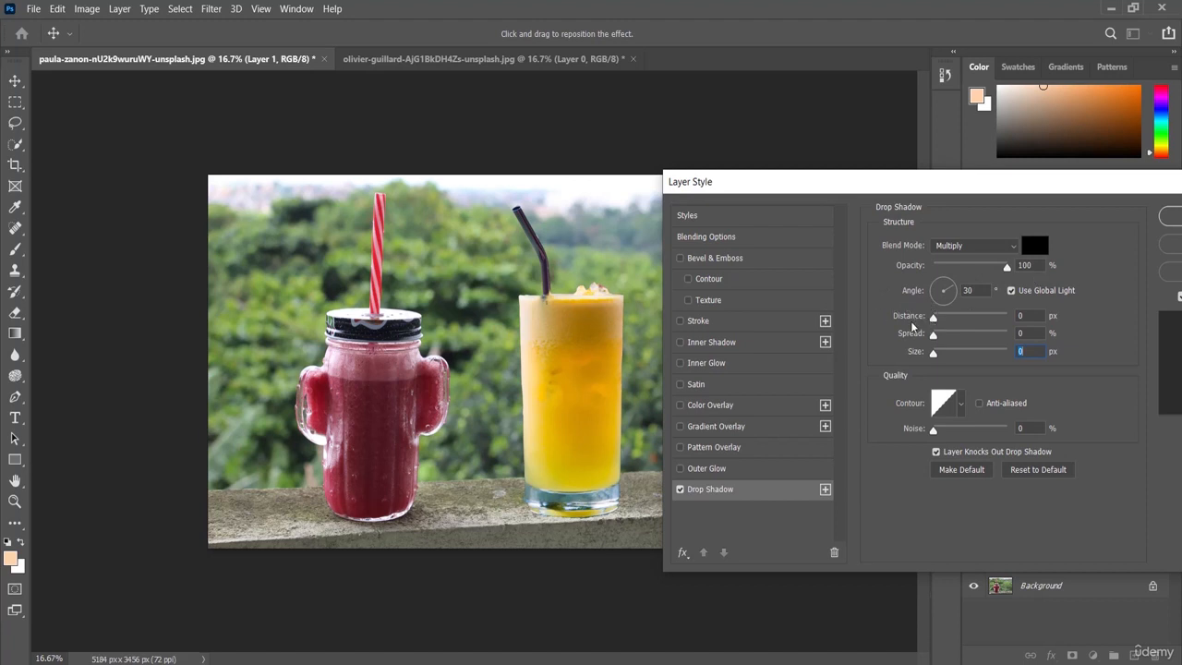
pyautogui.moveTo(933, 318); pyautogui.dragTo(967, 319)
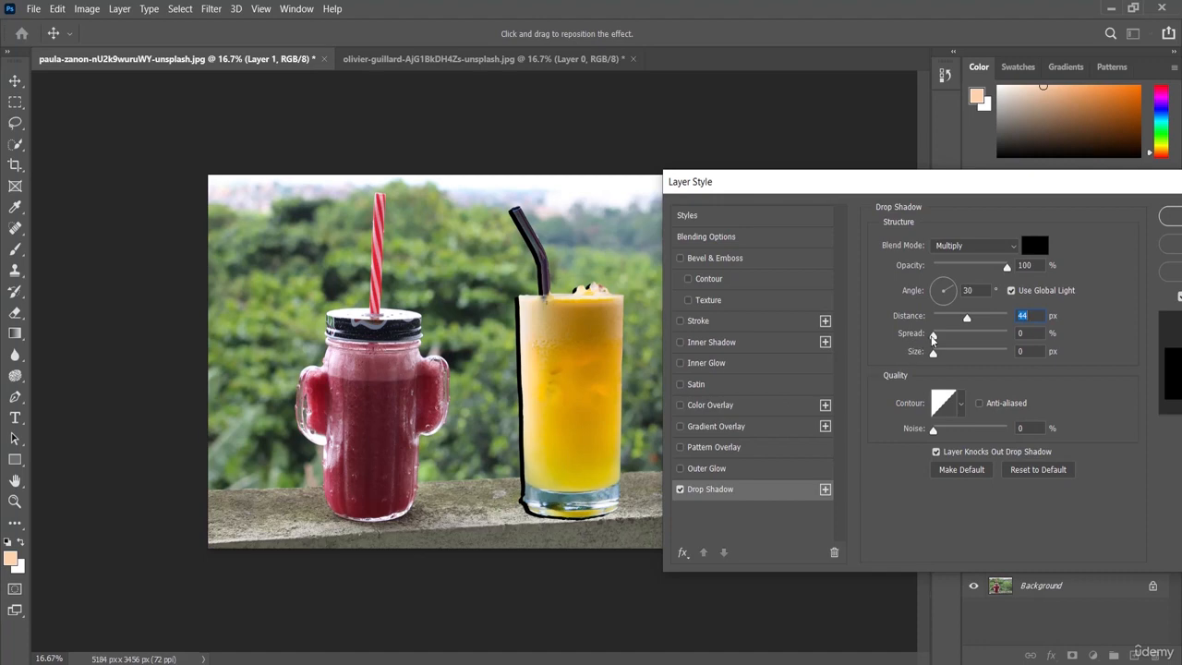
pyautogui.moveTo(932, 335); pyautogui.dragTo(958, 359)
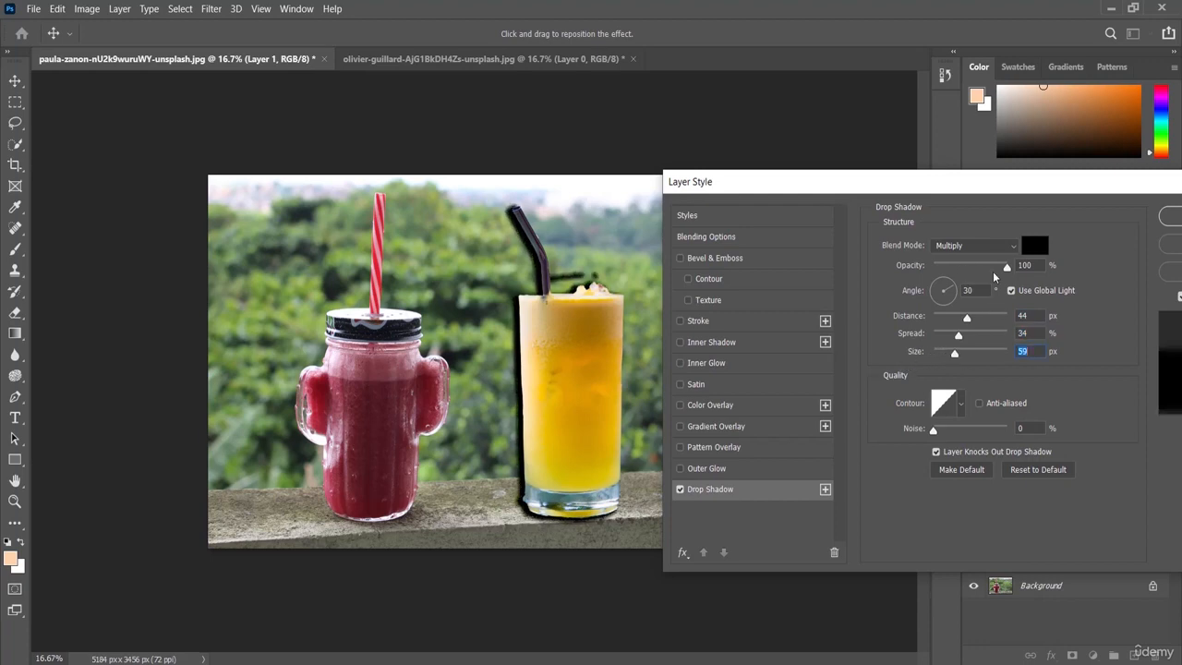
pyautogui.moveTo(1007, 268); pyautogui.dragTo(973, 271)
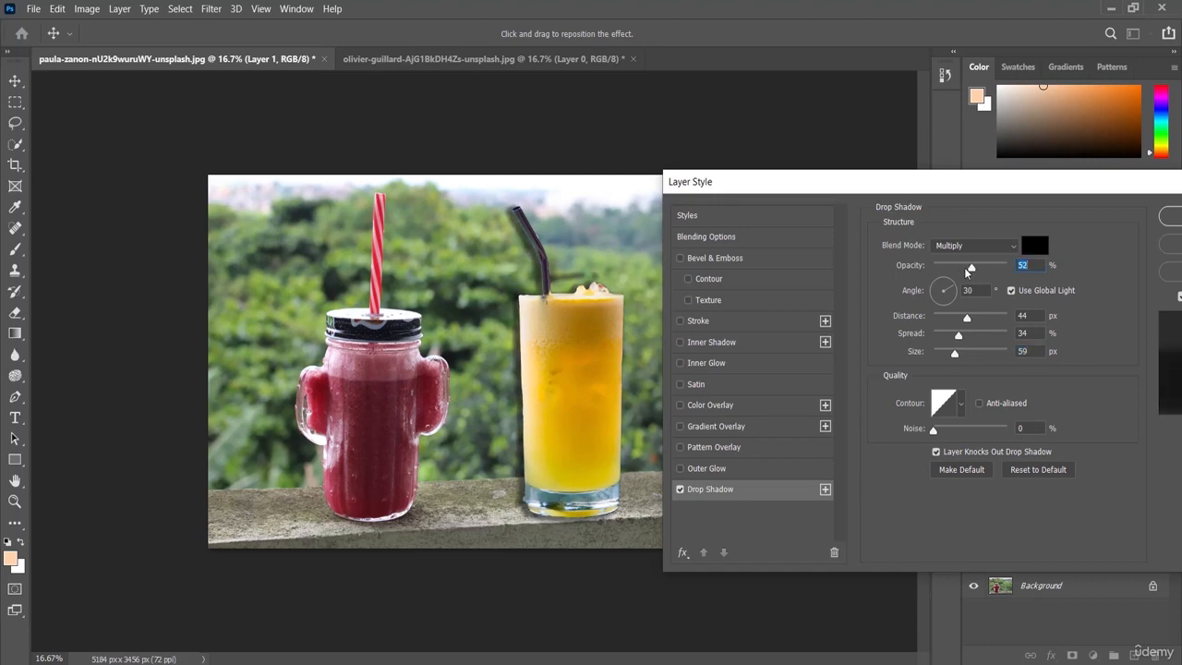
# Step: Set the drop shadow's angle to 93°, distance to 98 px and spread to 10%, and apply the layer style
pyautogui.click(945, 289)
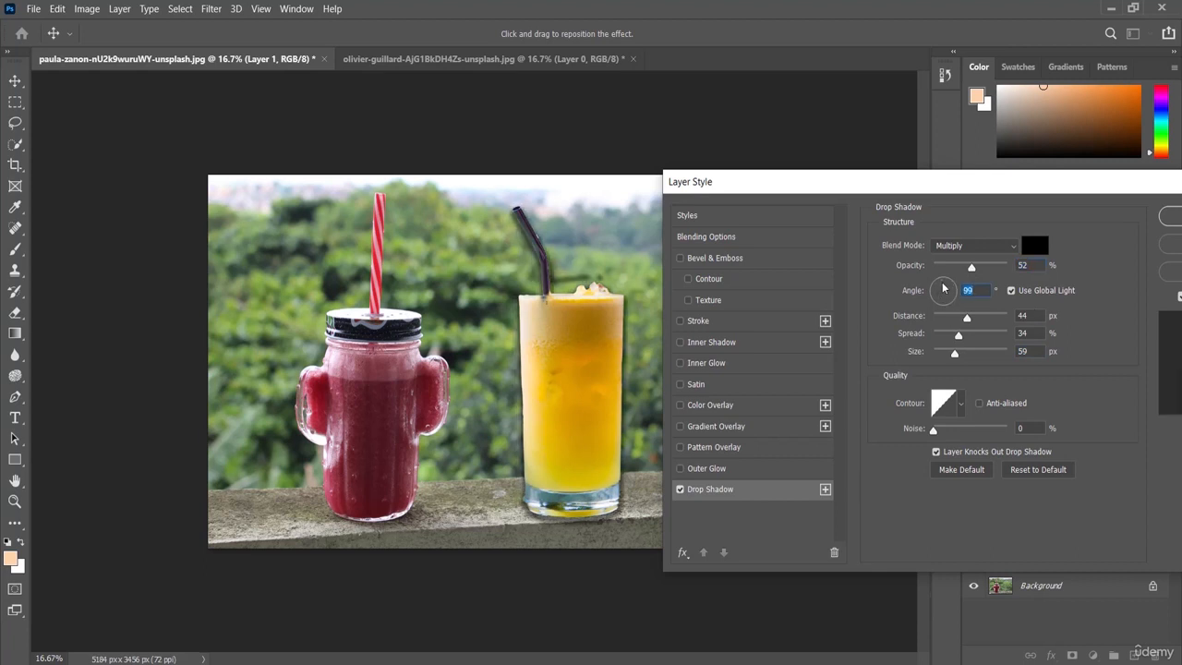
pyautogui.moveTo(944, 289)
pyautogui.mouseDown()
pyautogui.moveTo(935, 297)
pyautogui.moveTo(950, 295)
pyautogui.moveTo(944, 284)
pyautogui.mouseUp()
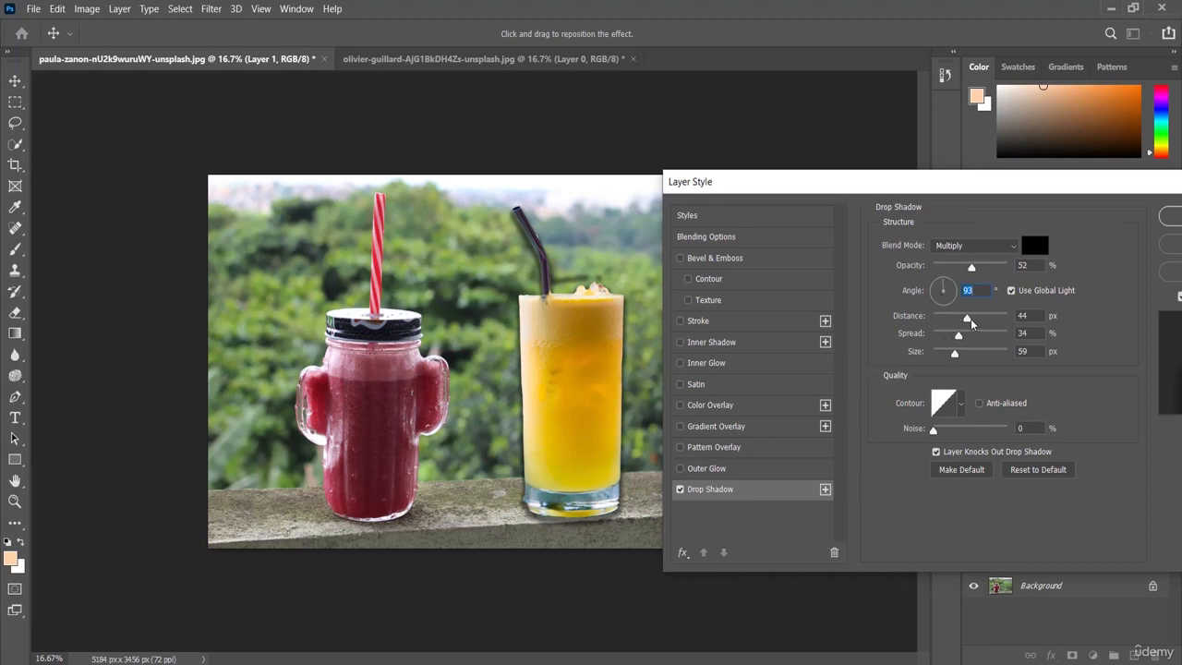
pyautogui.moveTo(967, 318); pyautogui.dragTo(992, 321)
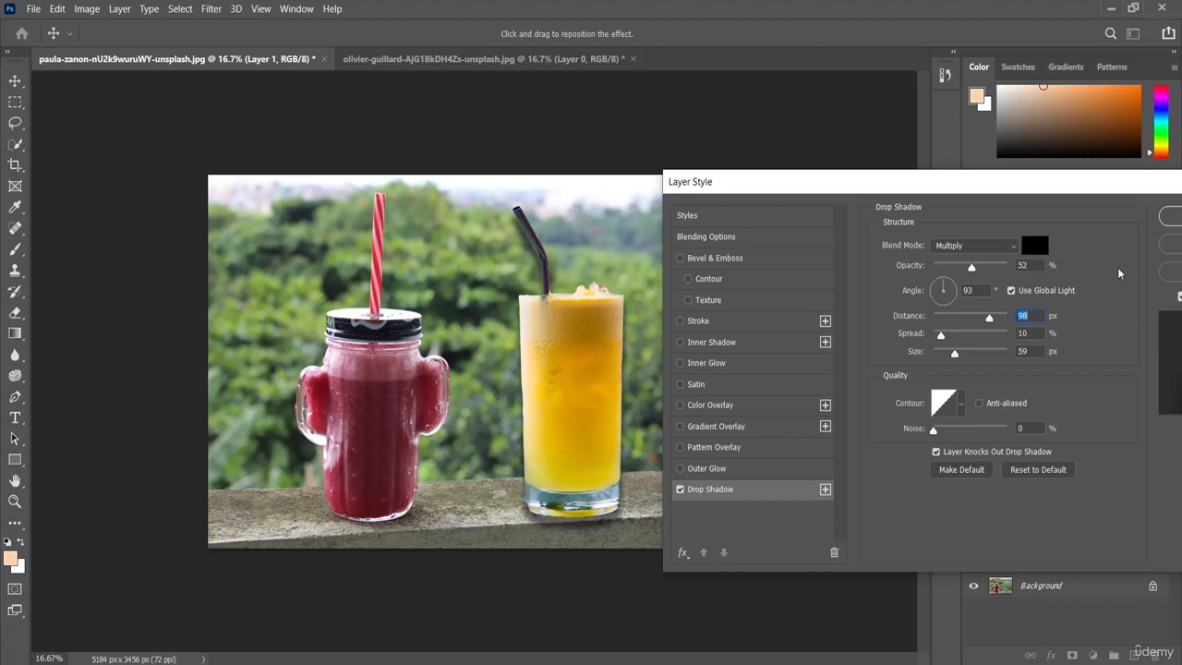
pyautogui.moveTo(831, 181); pyautogui.dragTo(592, 199)
pyautogui.click(968, 234)
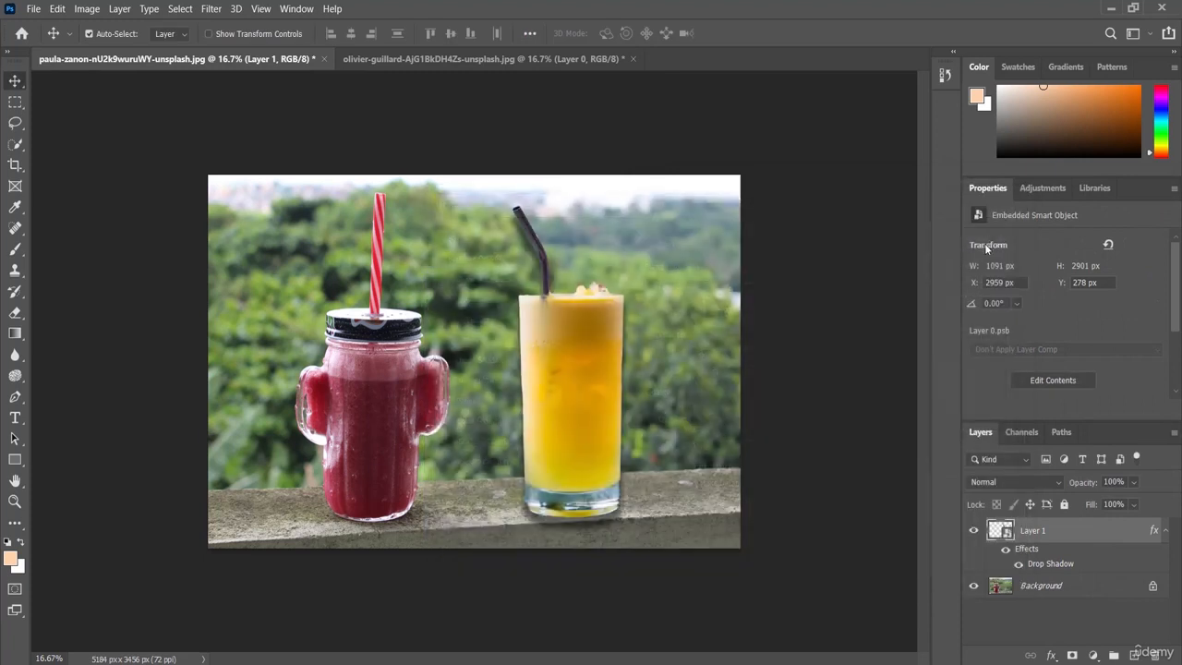